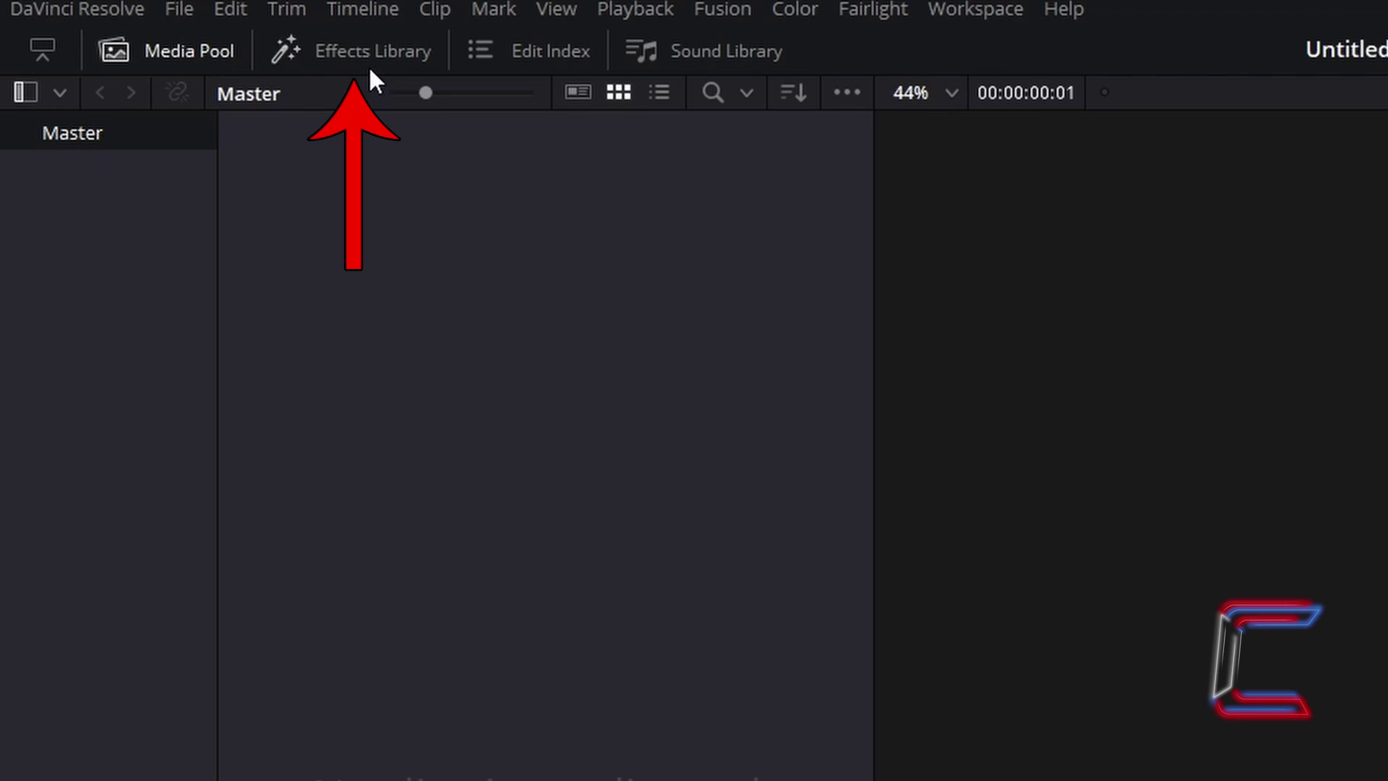
- Drag a Text+ title from Toolbox > Titles onto Video 1's start, zoom in, and keep it 5 seconds long
click(370, 70)
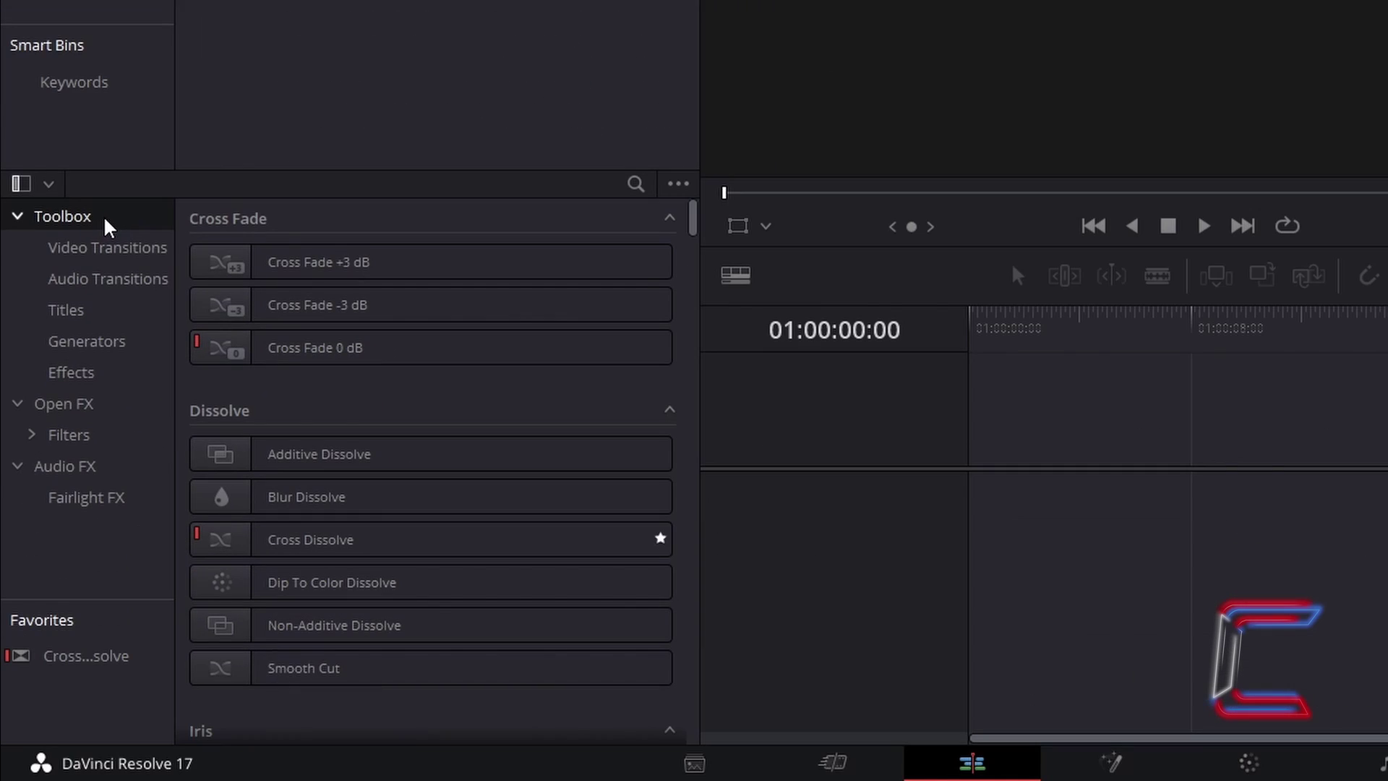
click(129, 318)
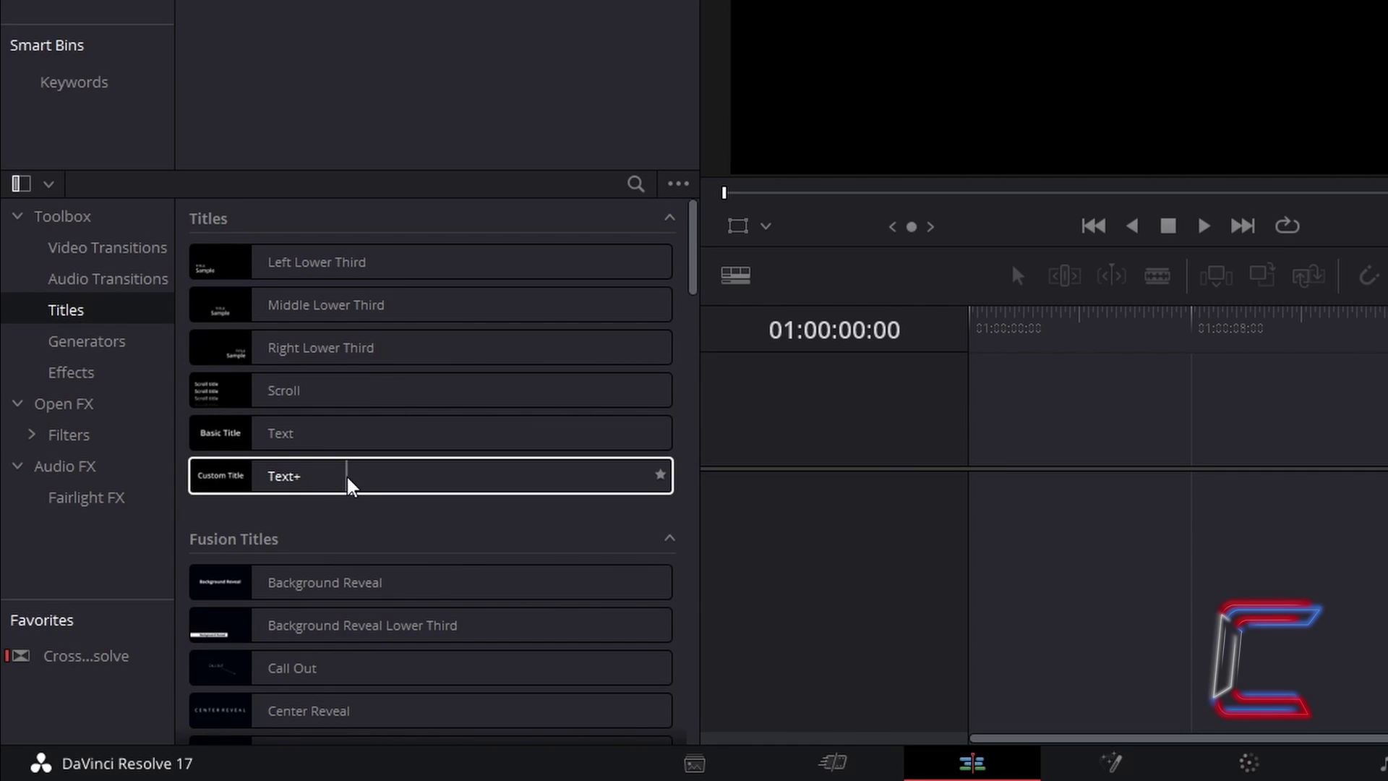
drag(347, 484, 997, 462)
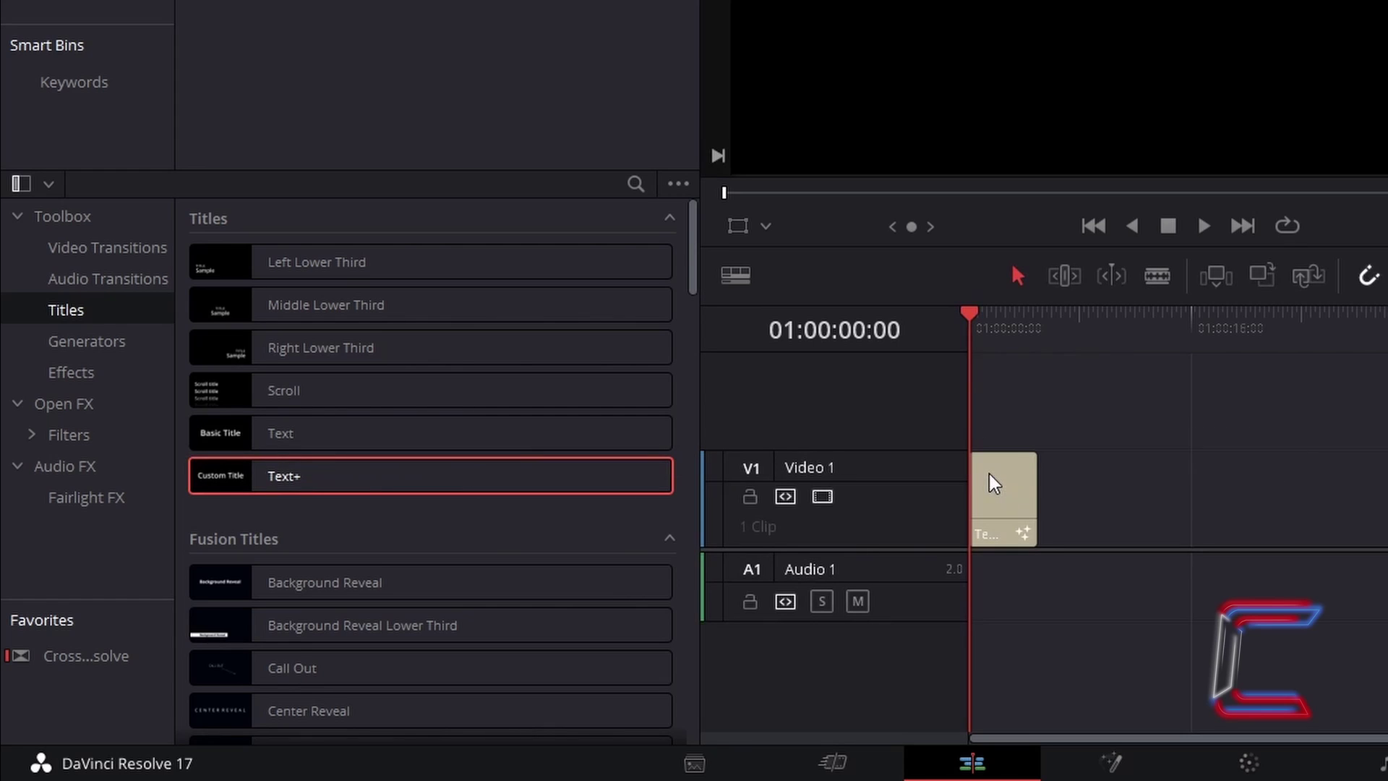
key(ctrl+equal)
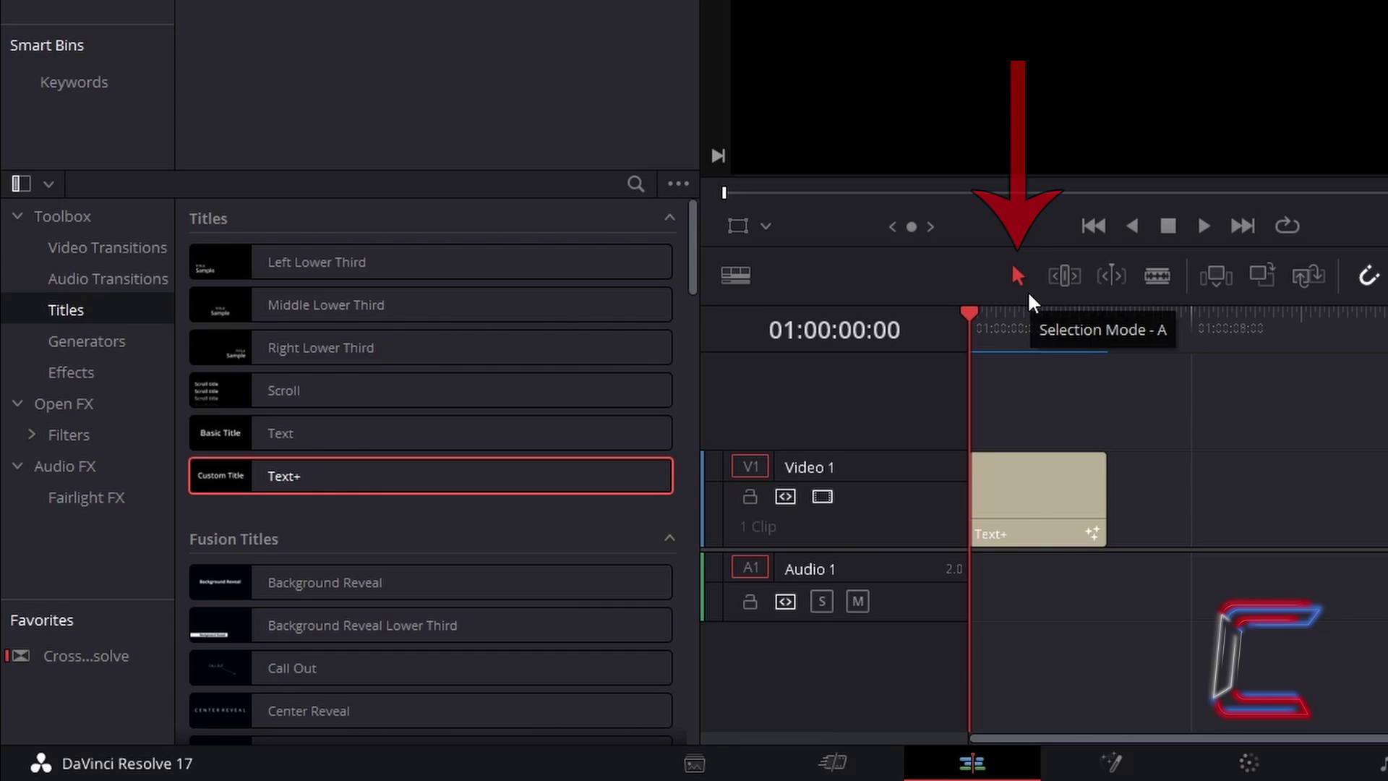
drag(1104, 499, 1180, 508)
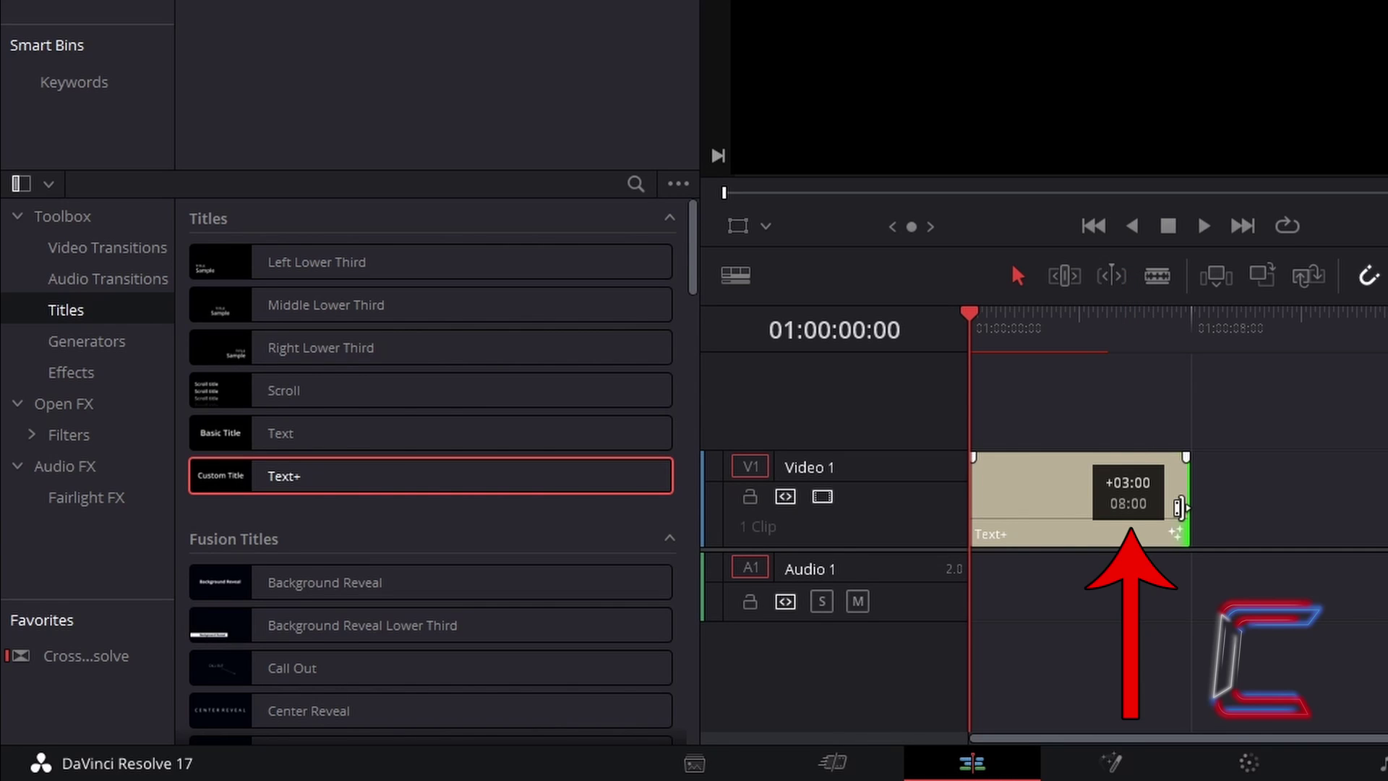
drag(1179, 508, 1105, 508)
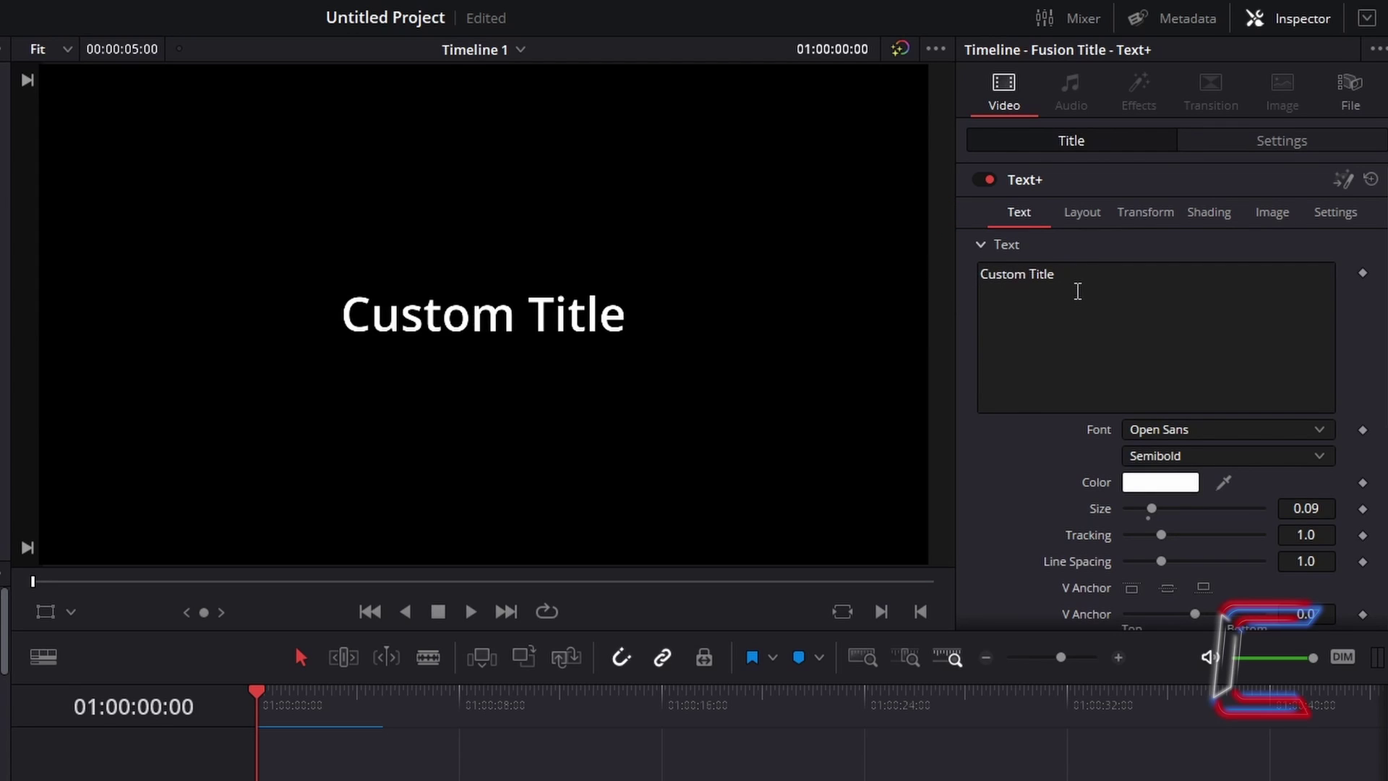
- Replace 'Custom Title' with 'C0NTI' and raise the text Size from 0.09 to 0.4
triple_click(1077, 290)
text(C0NTI)
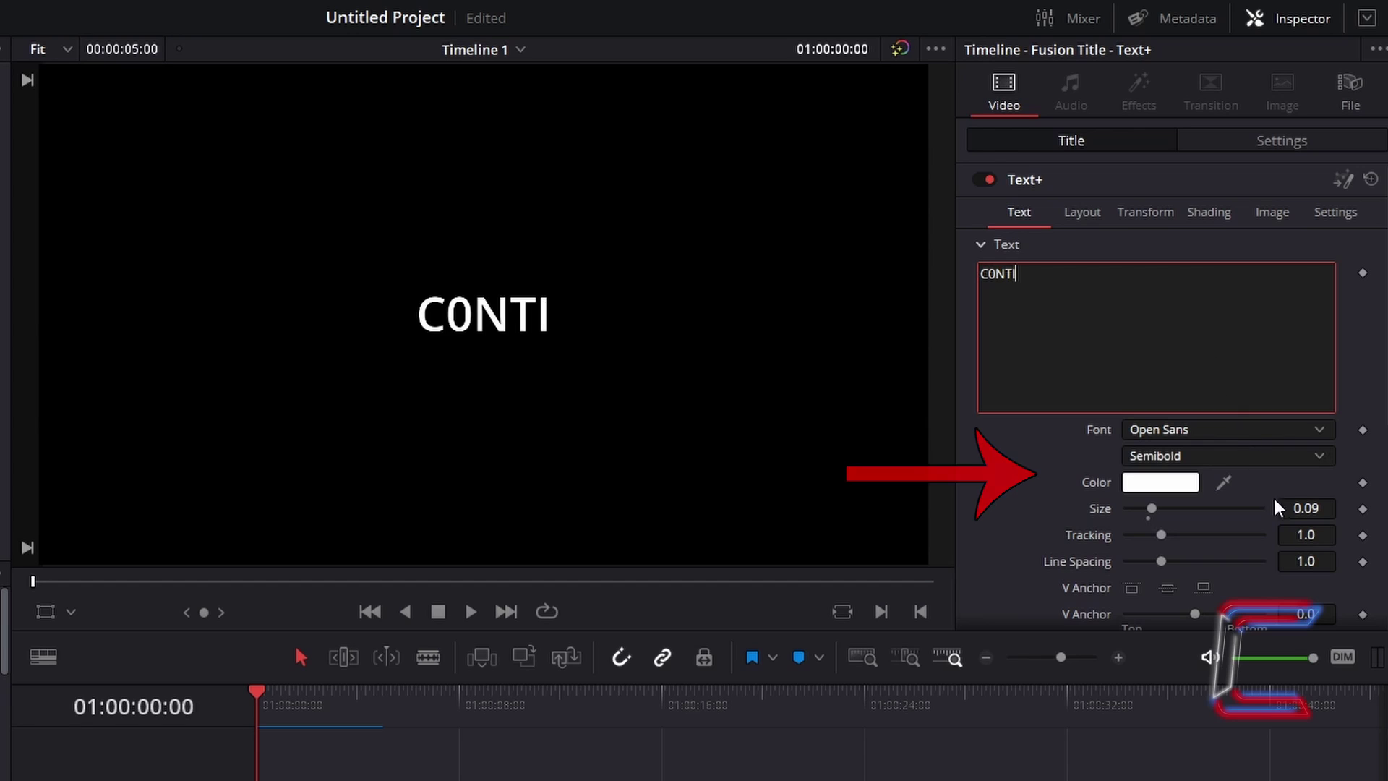
click(1324, 509)
text(0.4)
key(Tab)
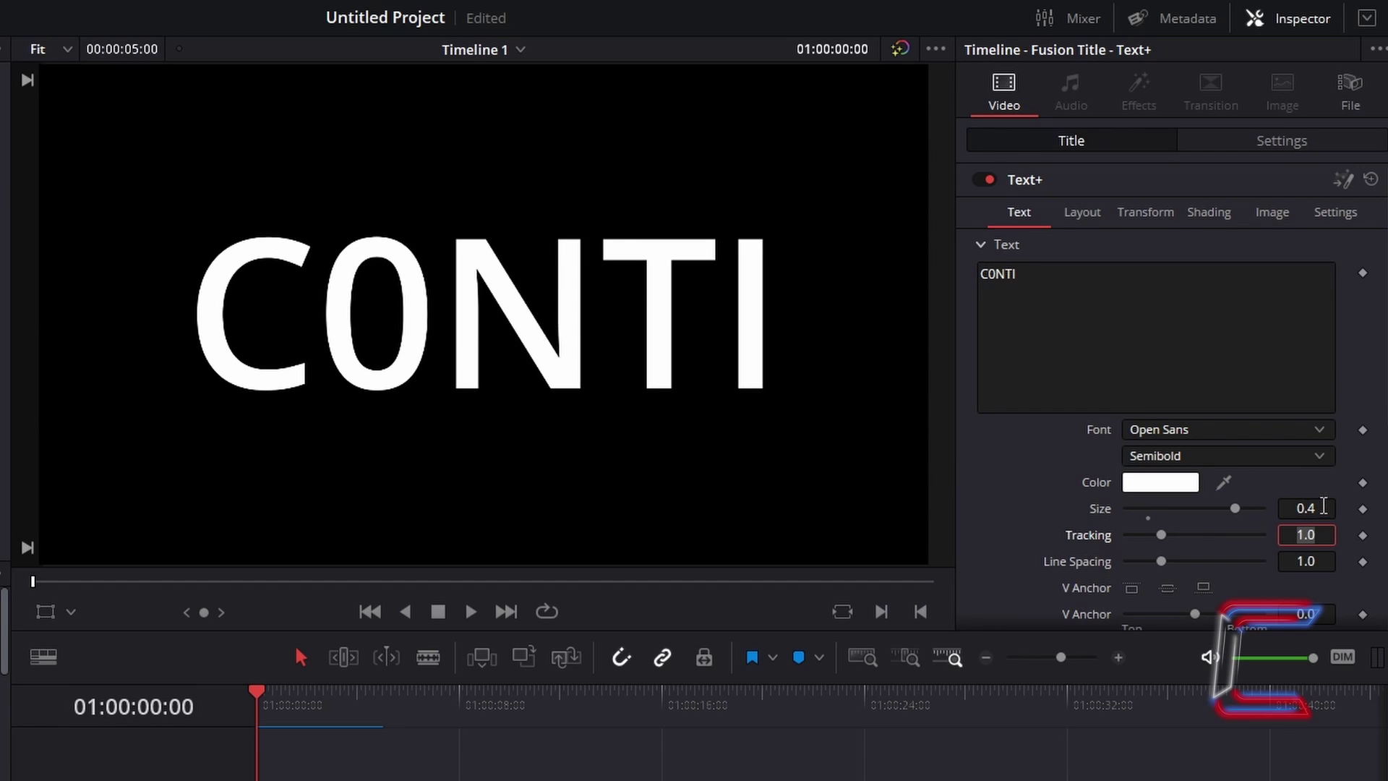
- In the Shading tab, select element 2 (Red Outline) and tick Enabled
click(1218, 224)
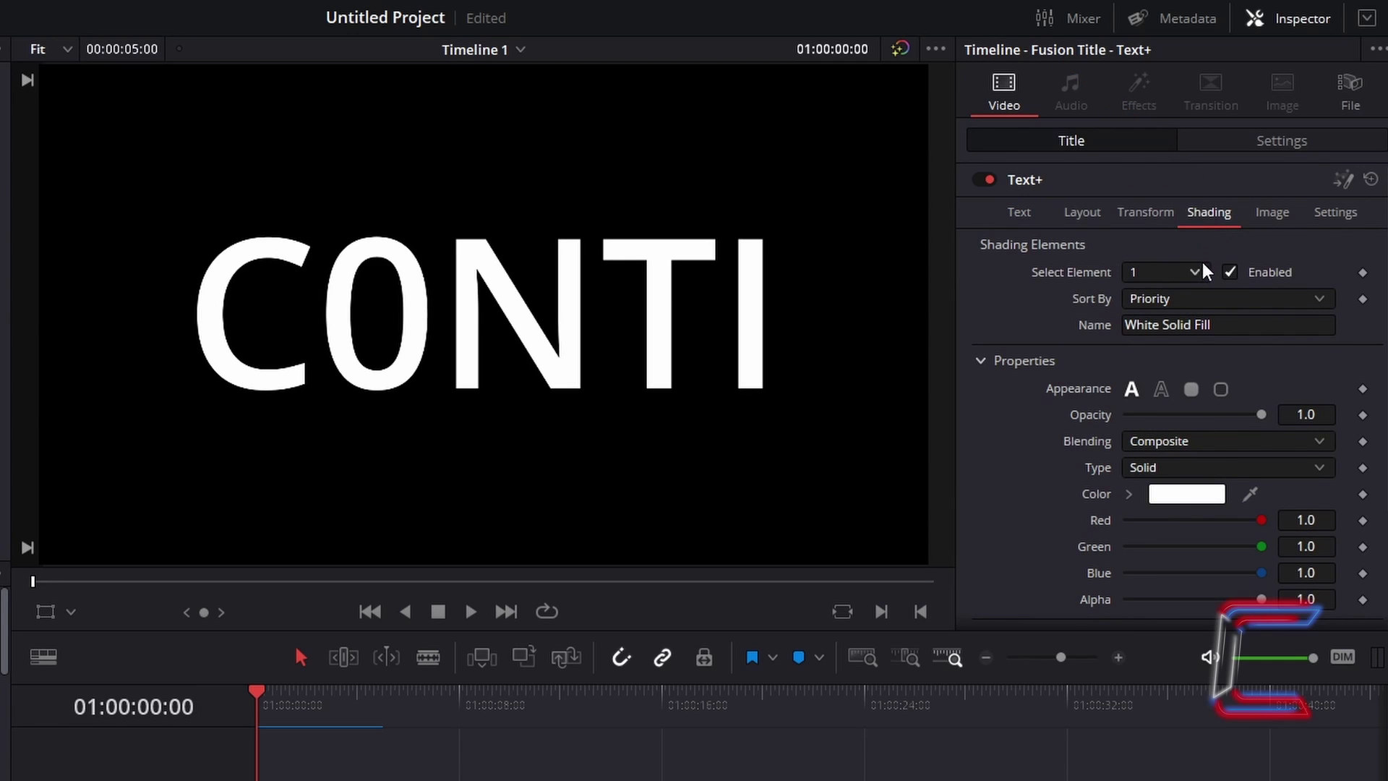
click(1200, 281)
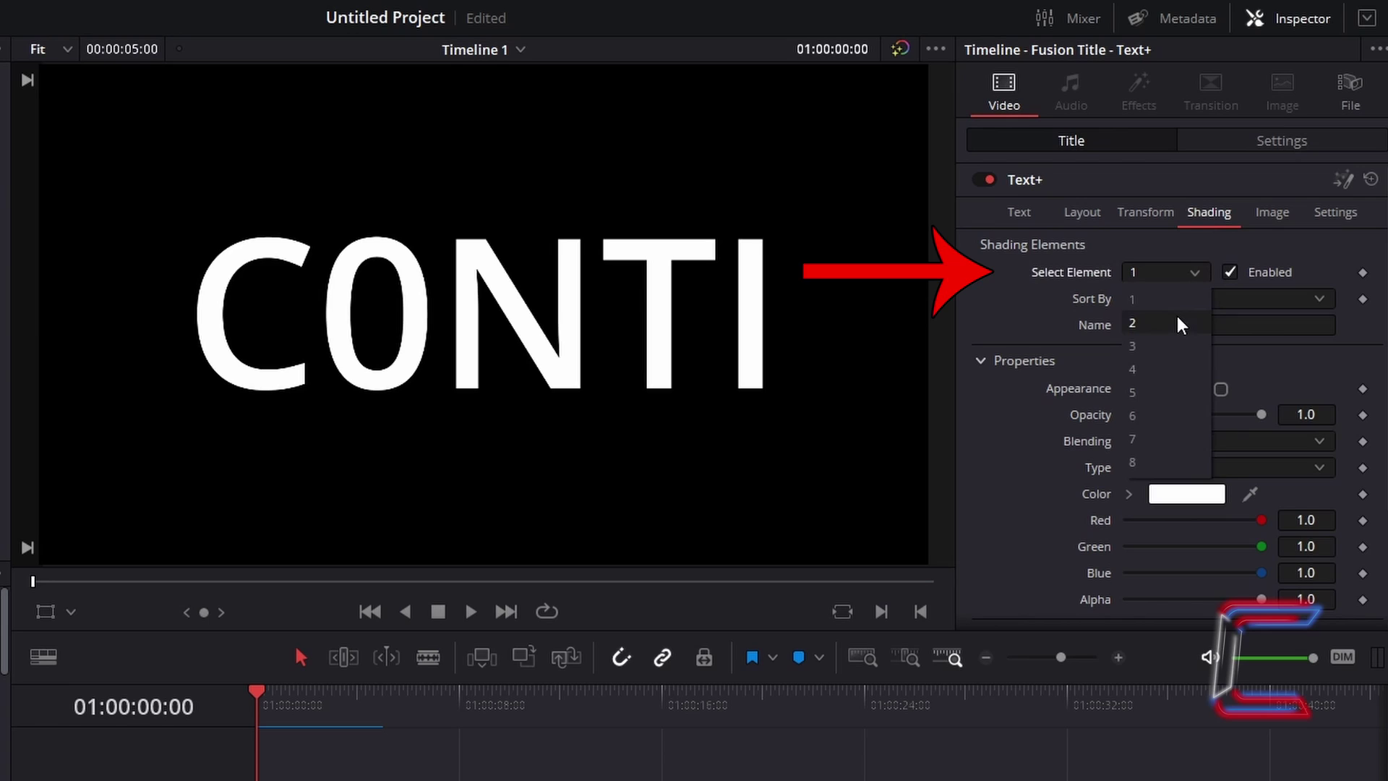
click(1179, 320)
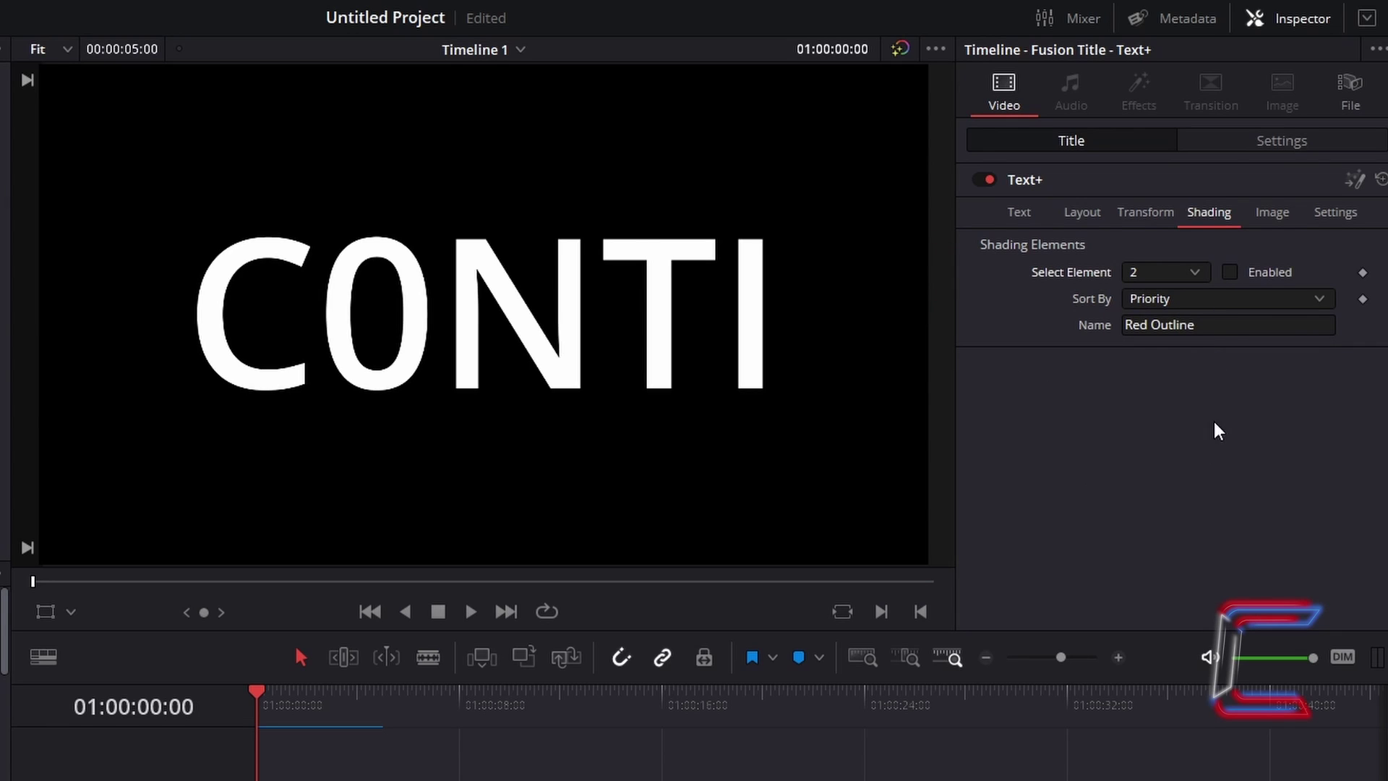
click(1230, 271)
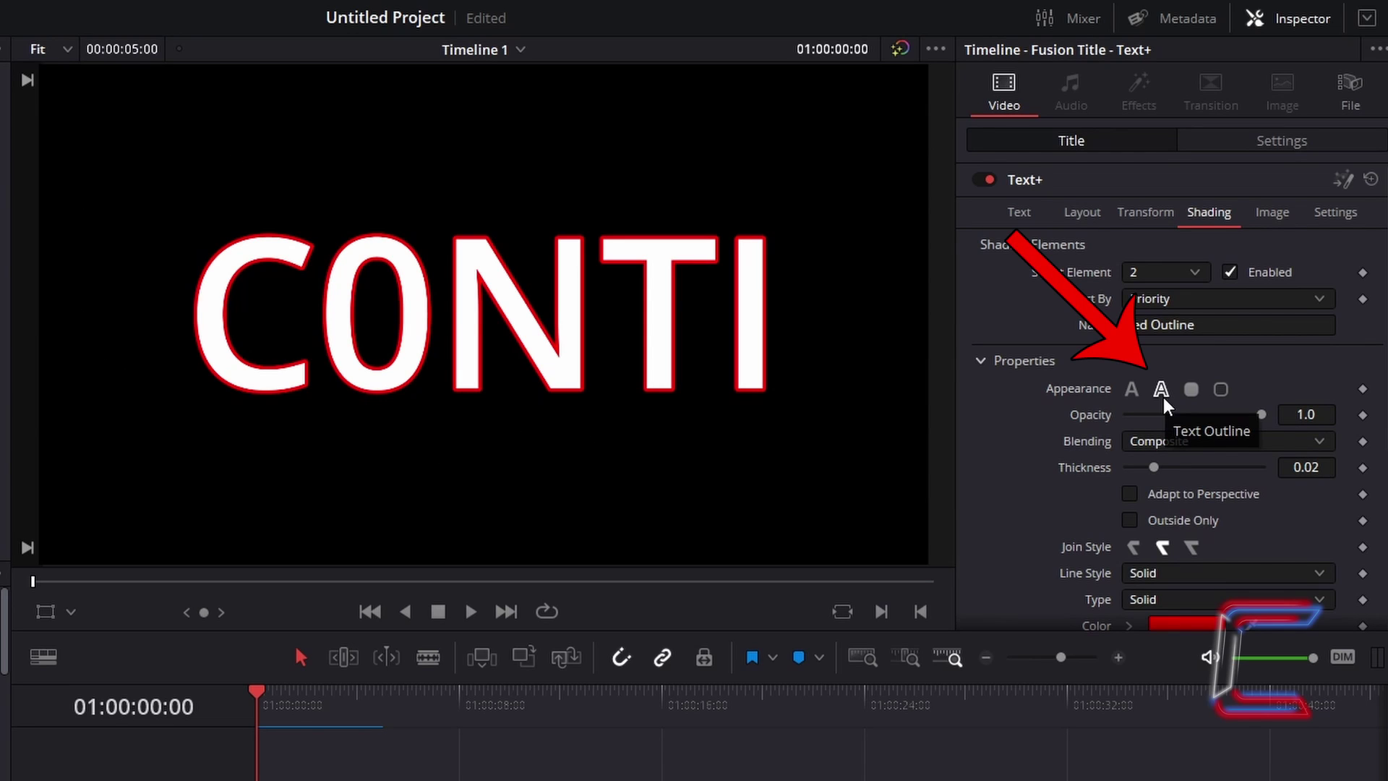
scroll(1013, 316, down, 3)
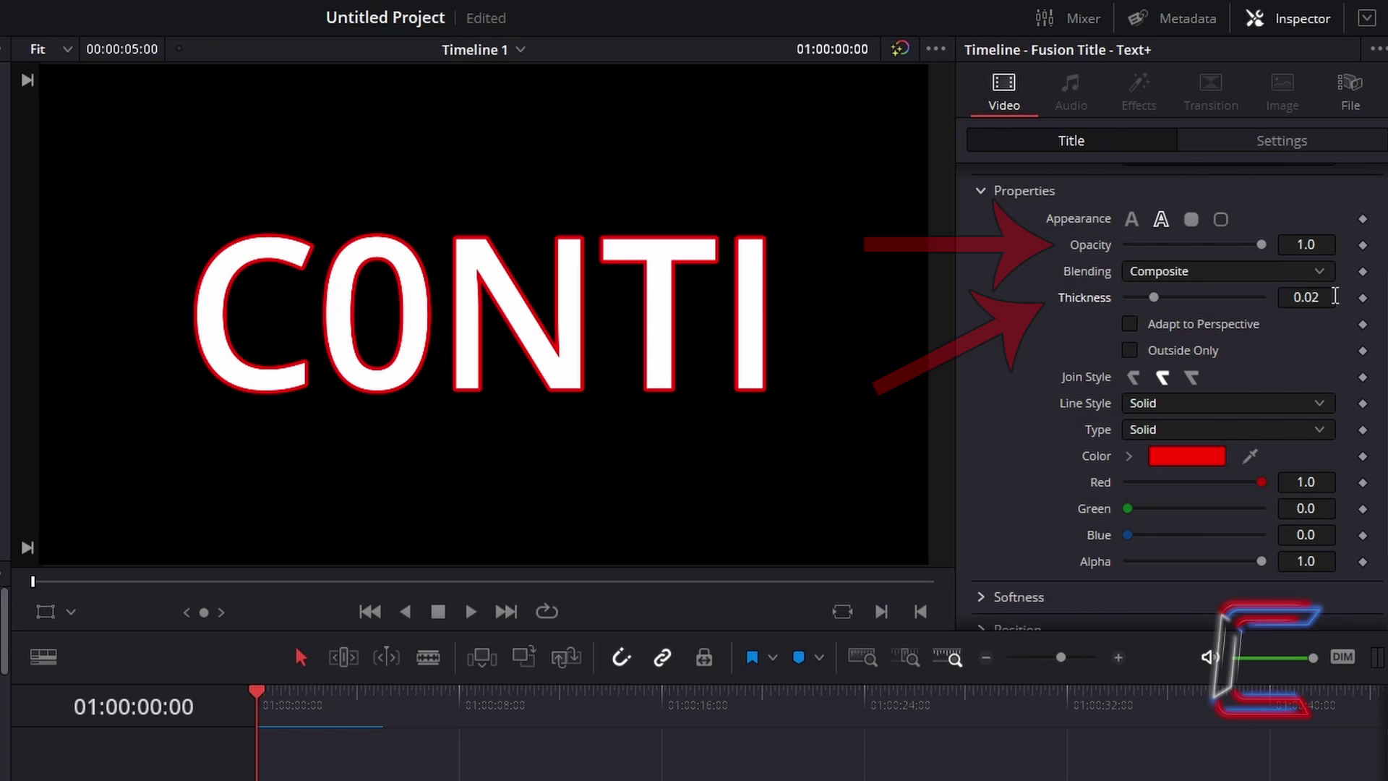
- Set the outline Thickness to 0.04
click(1330, 297)
key(BackSpace)
text(4)
key(Tab)
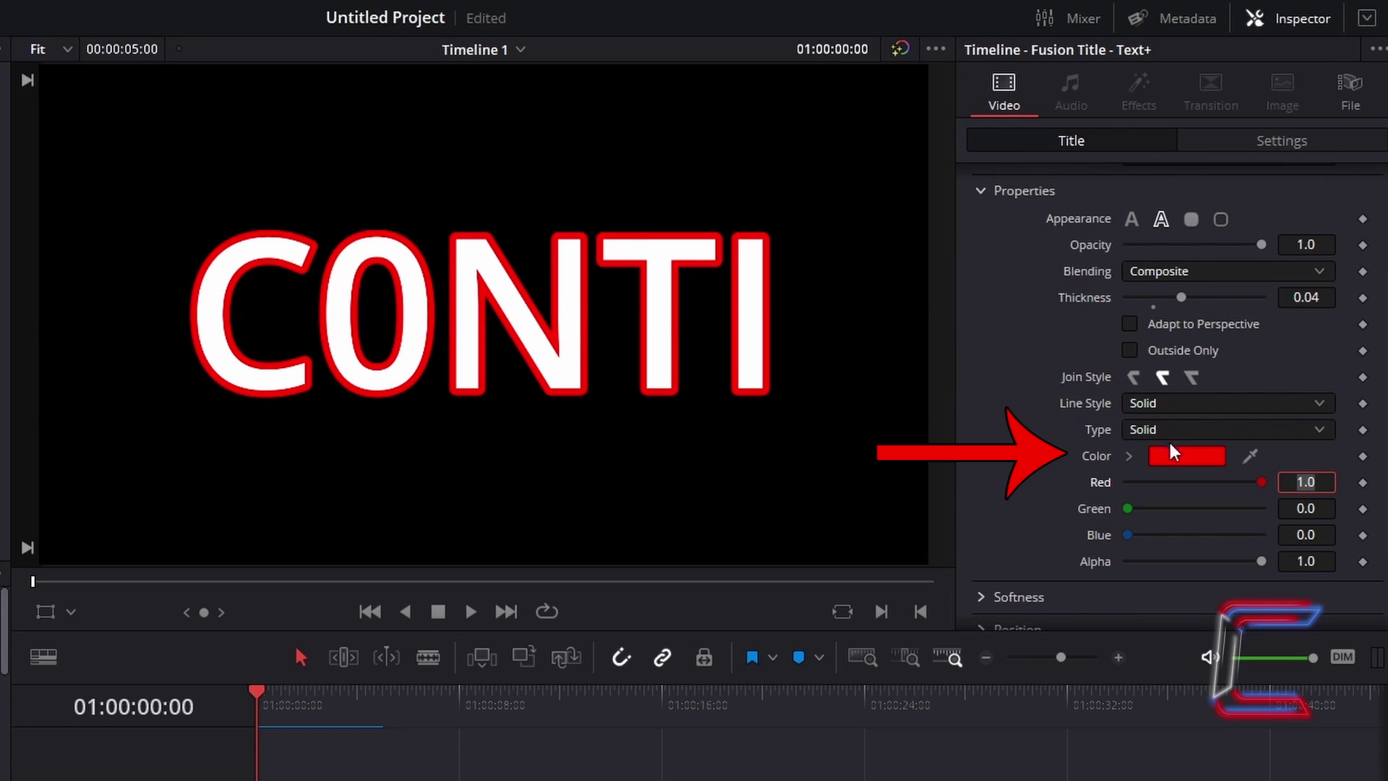
- Change the outline colour to blue (#0055ff)
click(1188, 459)
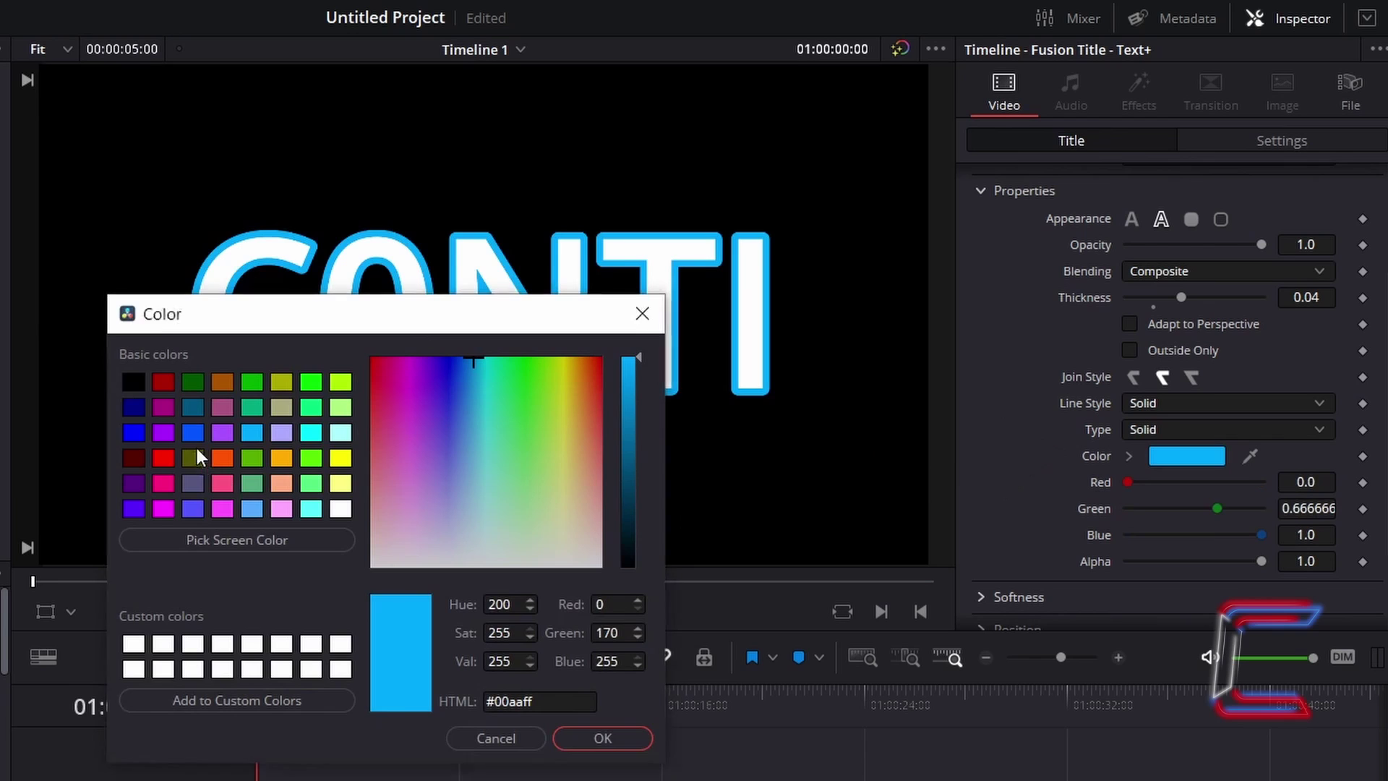
click(192, 434)
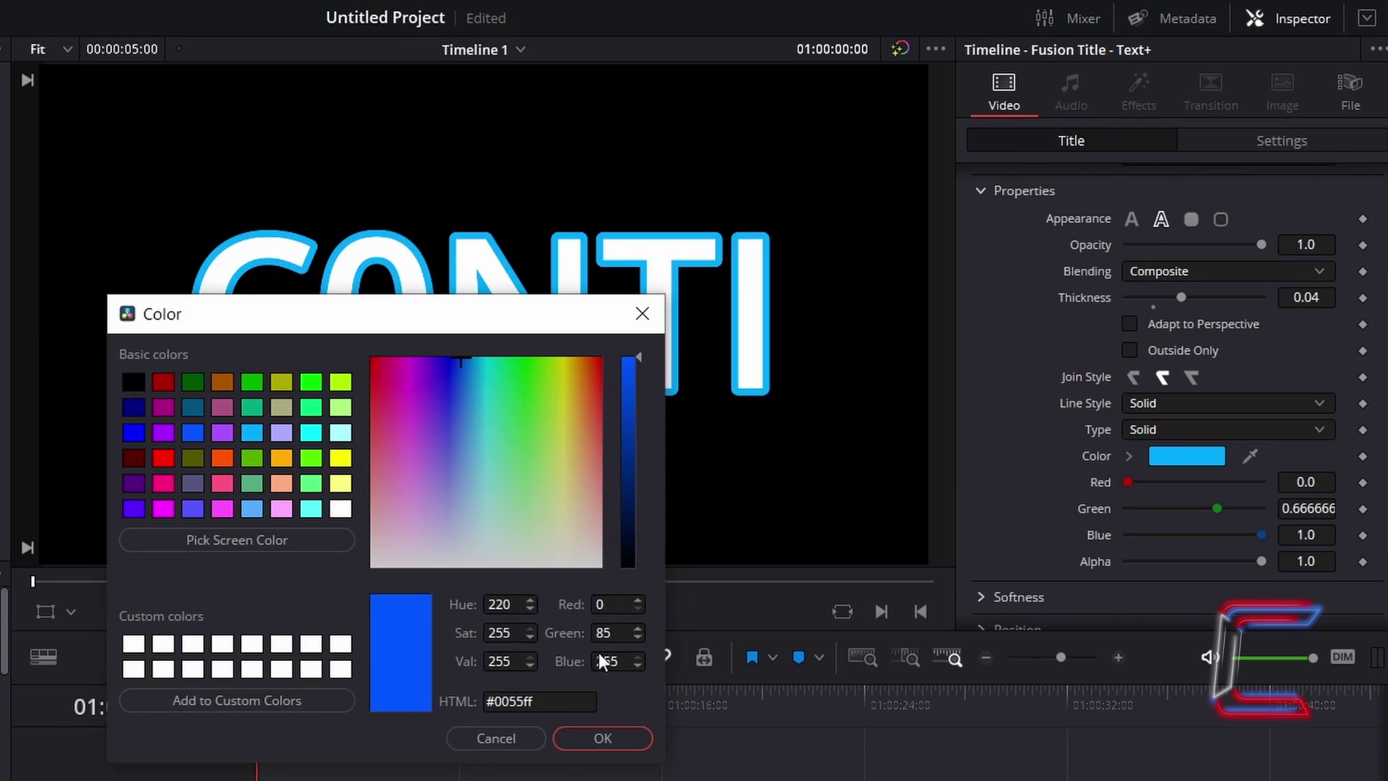
click(621, 740)
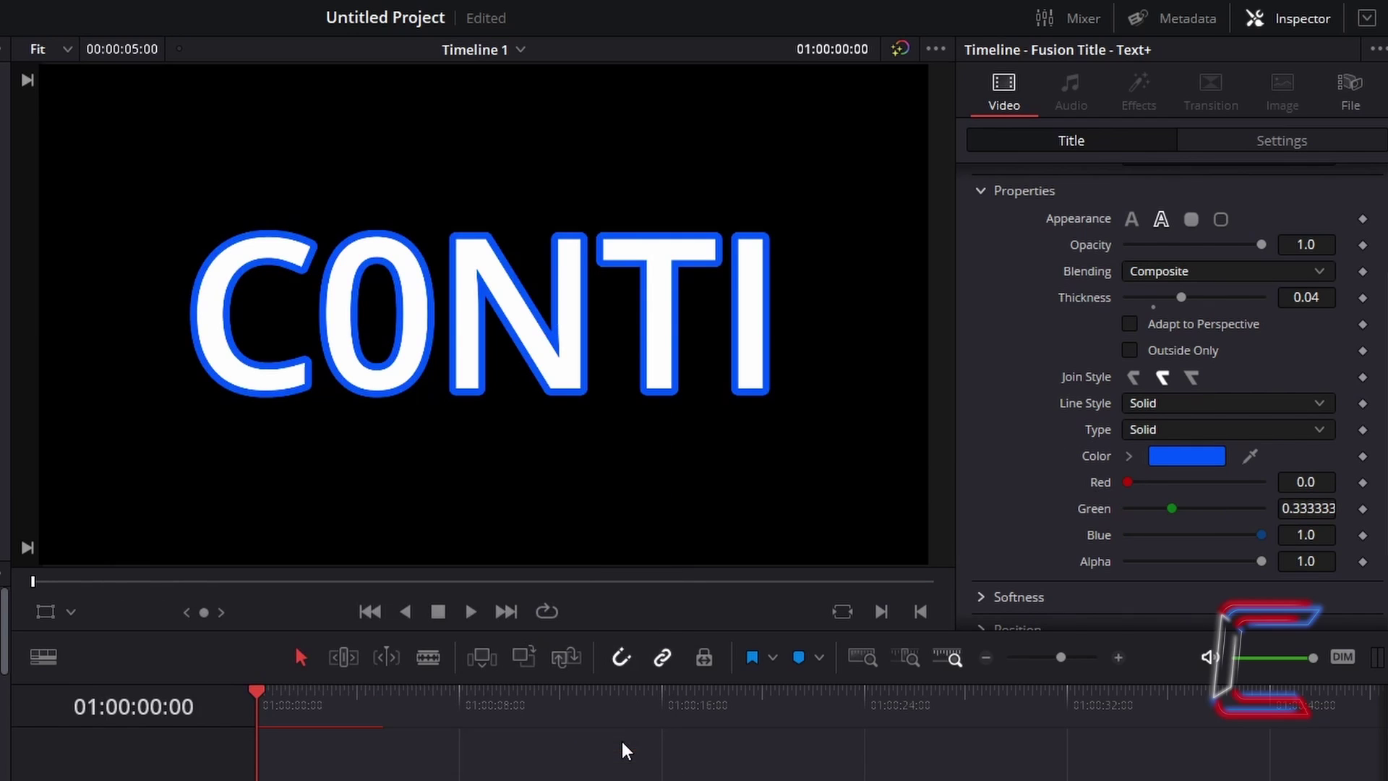
- Switch the outline fill type to Gradient and make the right stop cyan
click(1181, 426)
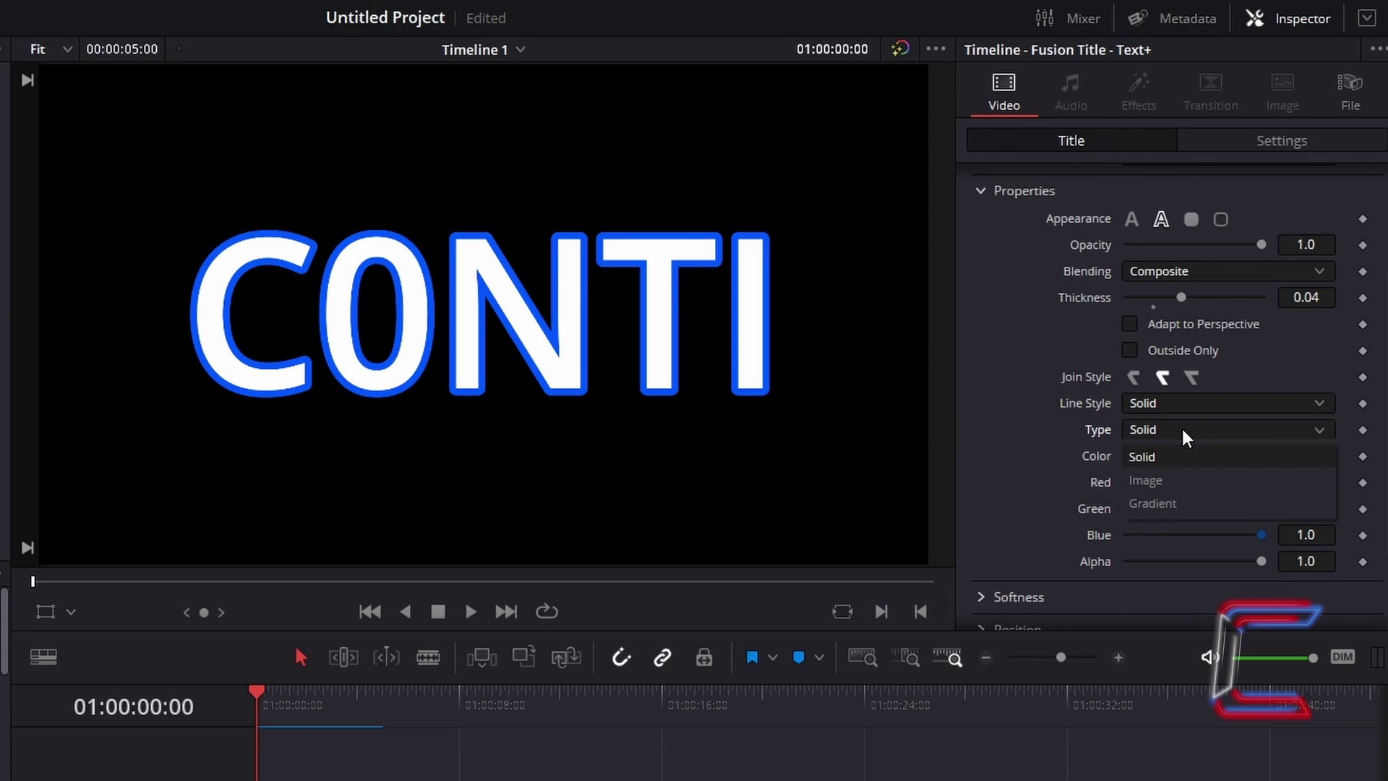
click(1193, 500)
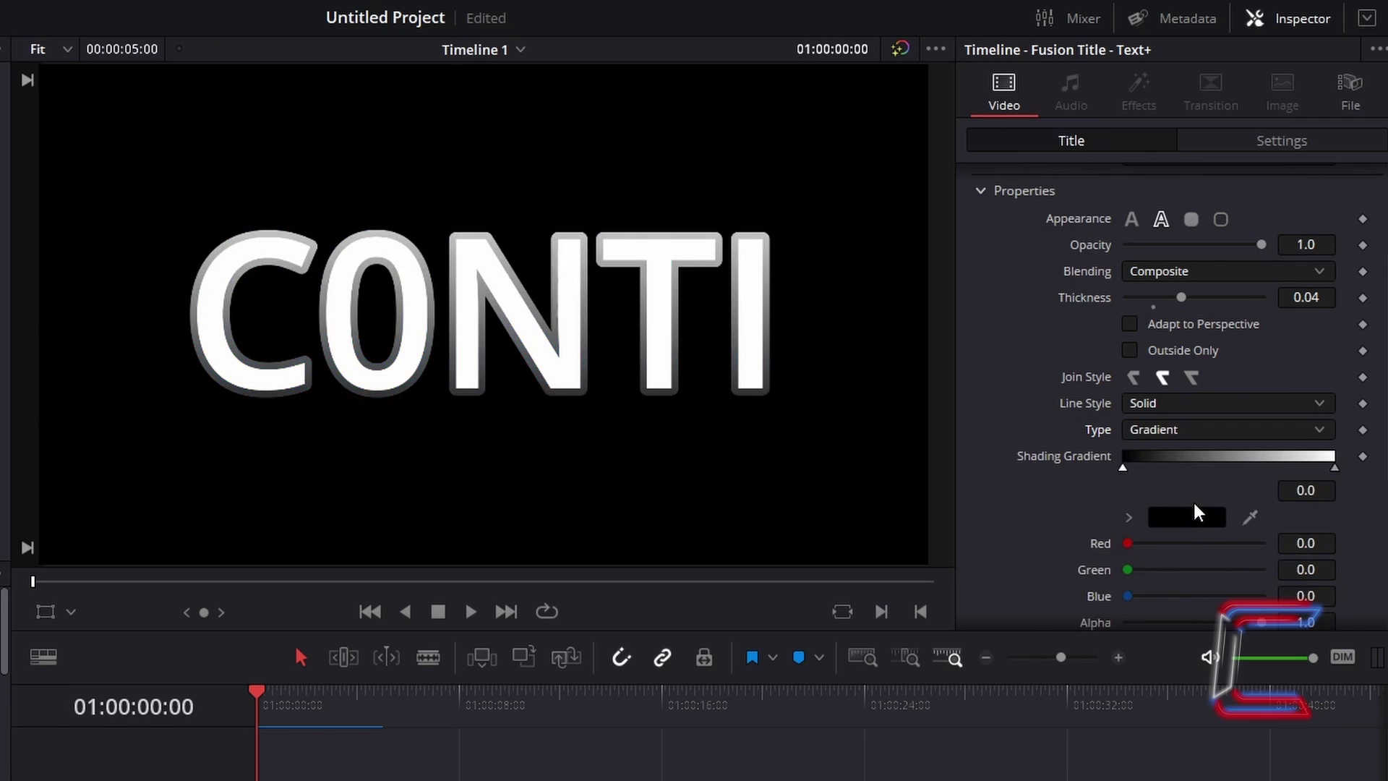
click(1160, 514)
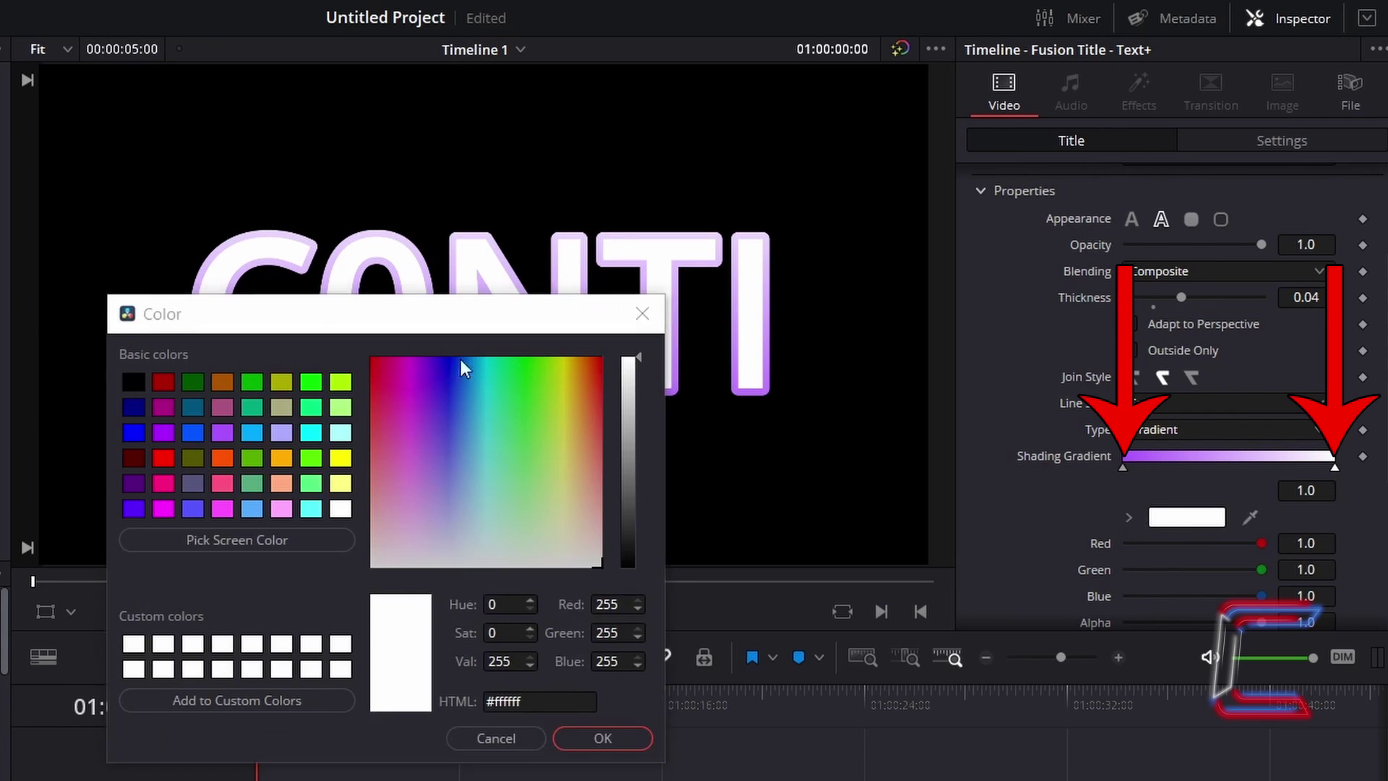
click(317, 432)
click(617, 726)
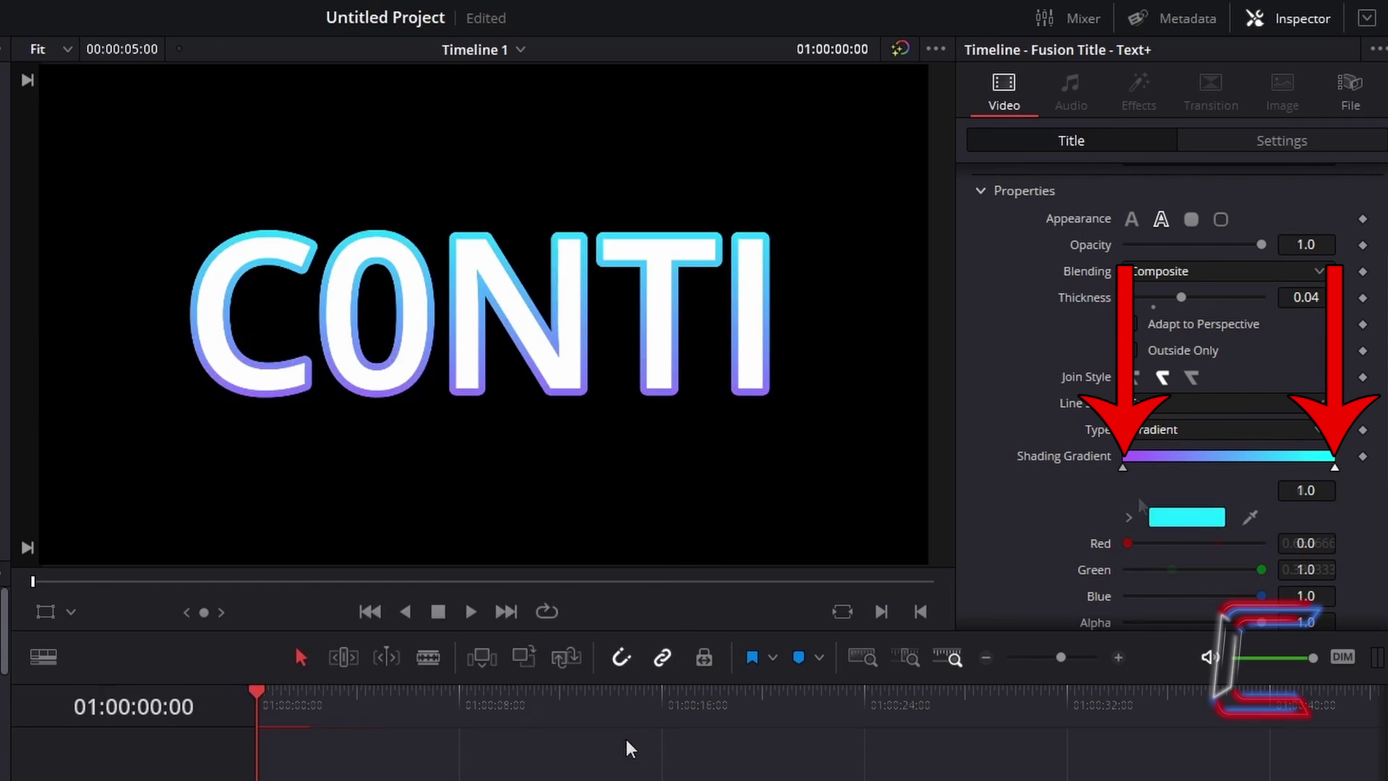
- Keep the left gradient stop pink and darken the right stop to teal (#3bb3b3)
click(1123, 467)
click(1181, 518)
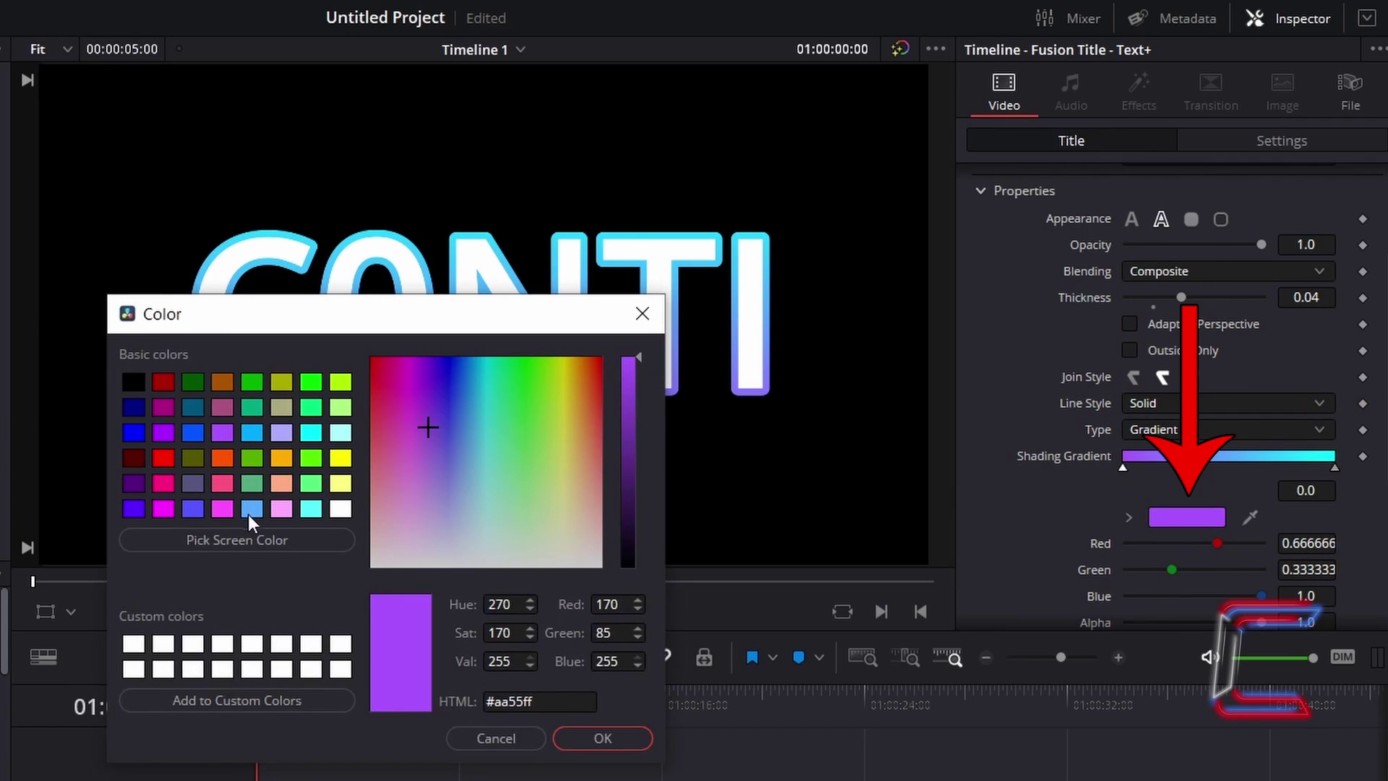
click(225, 510)
click(538, 736)
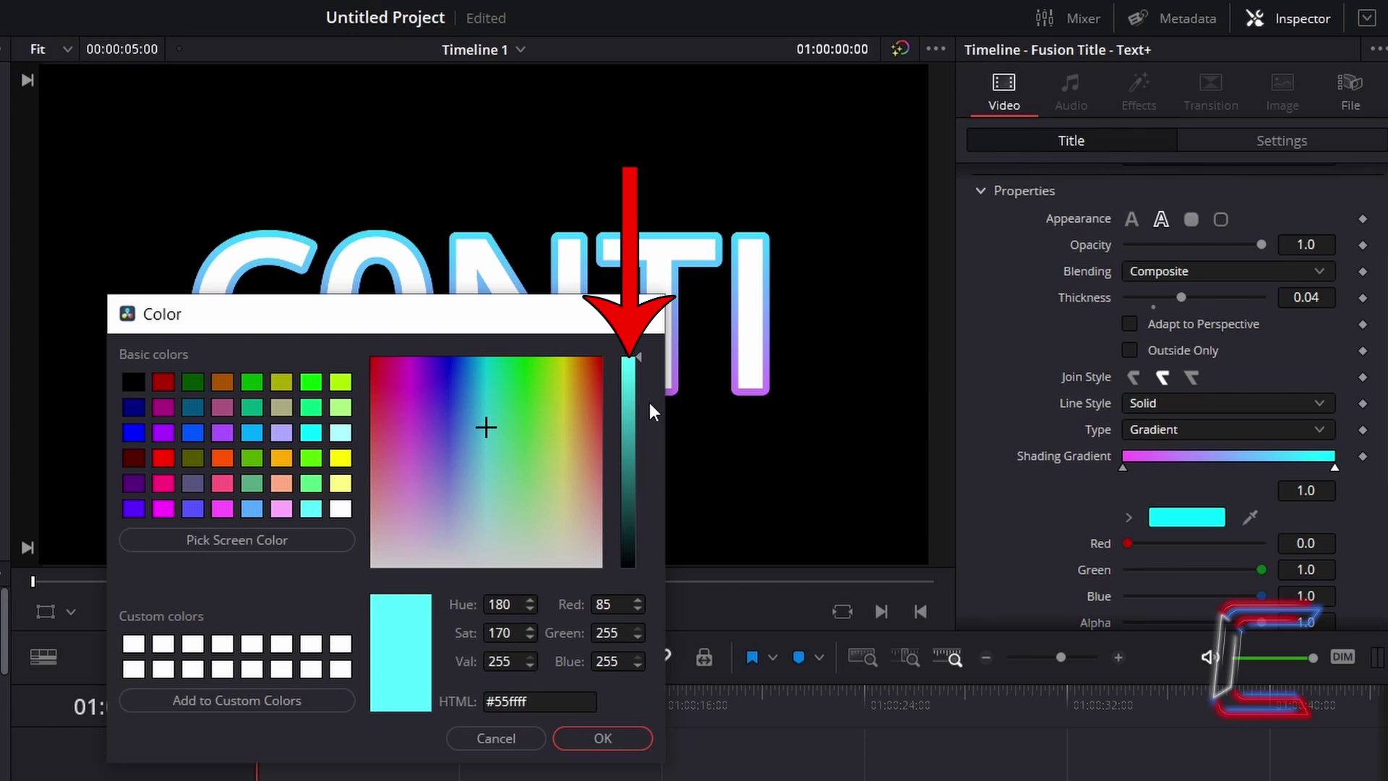
drag(638, 352, 649, 428)
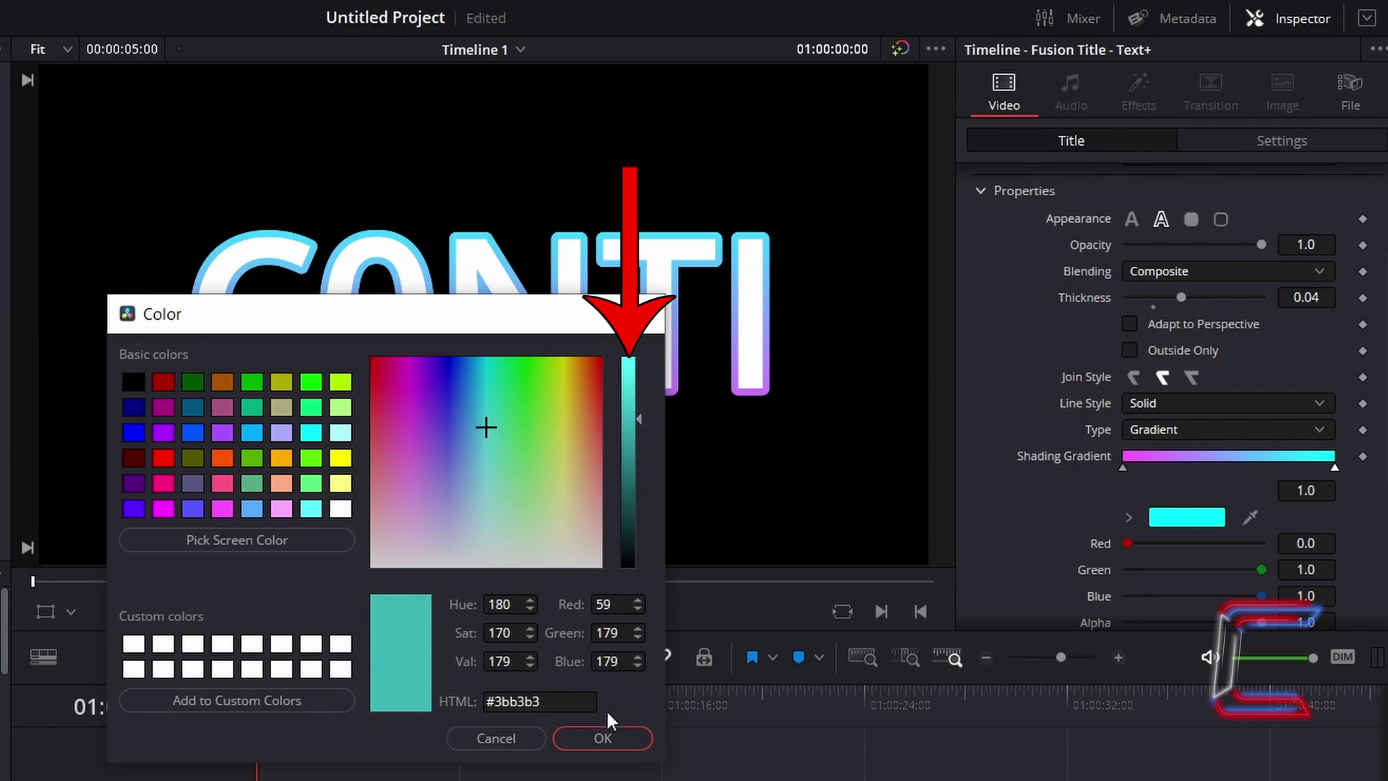
click(599, 737)
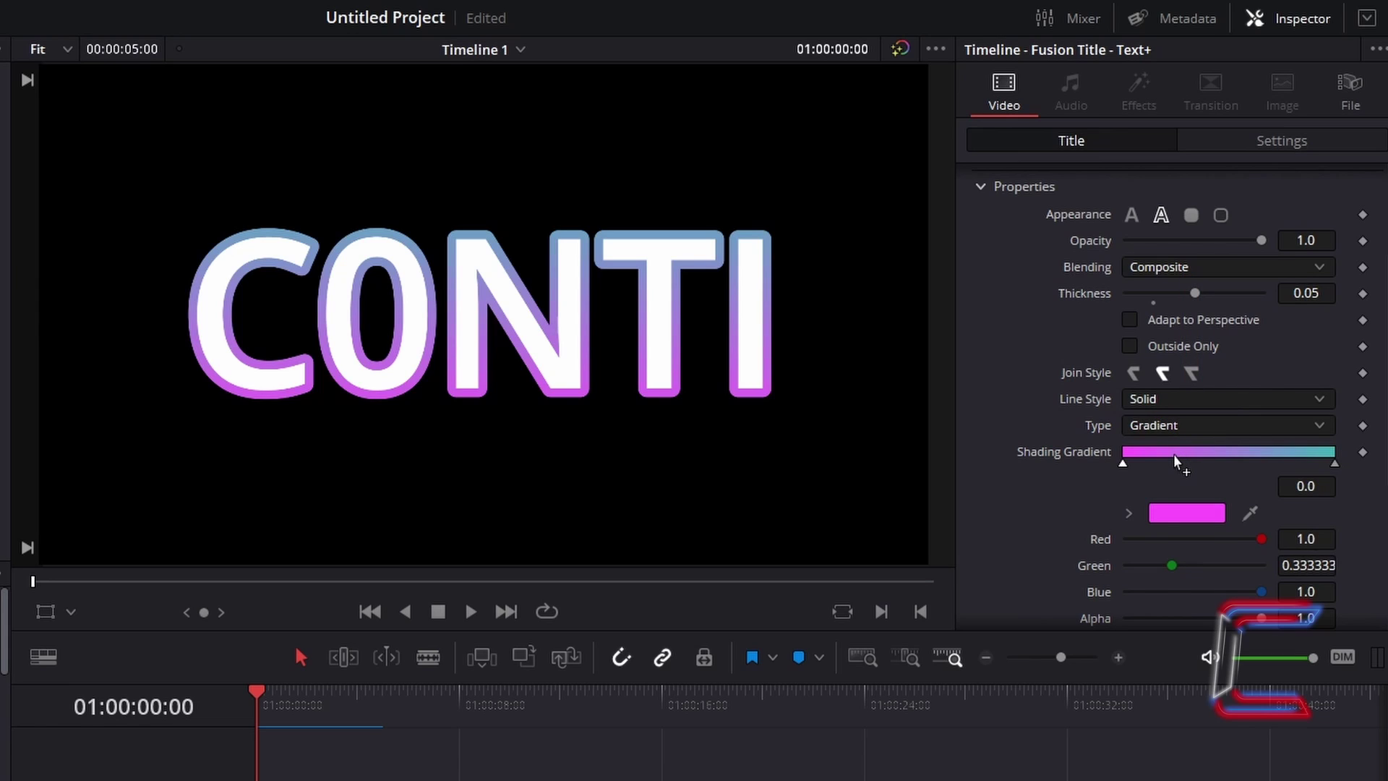
click(1173, 454)
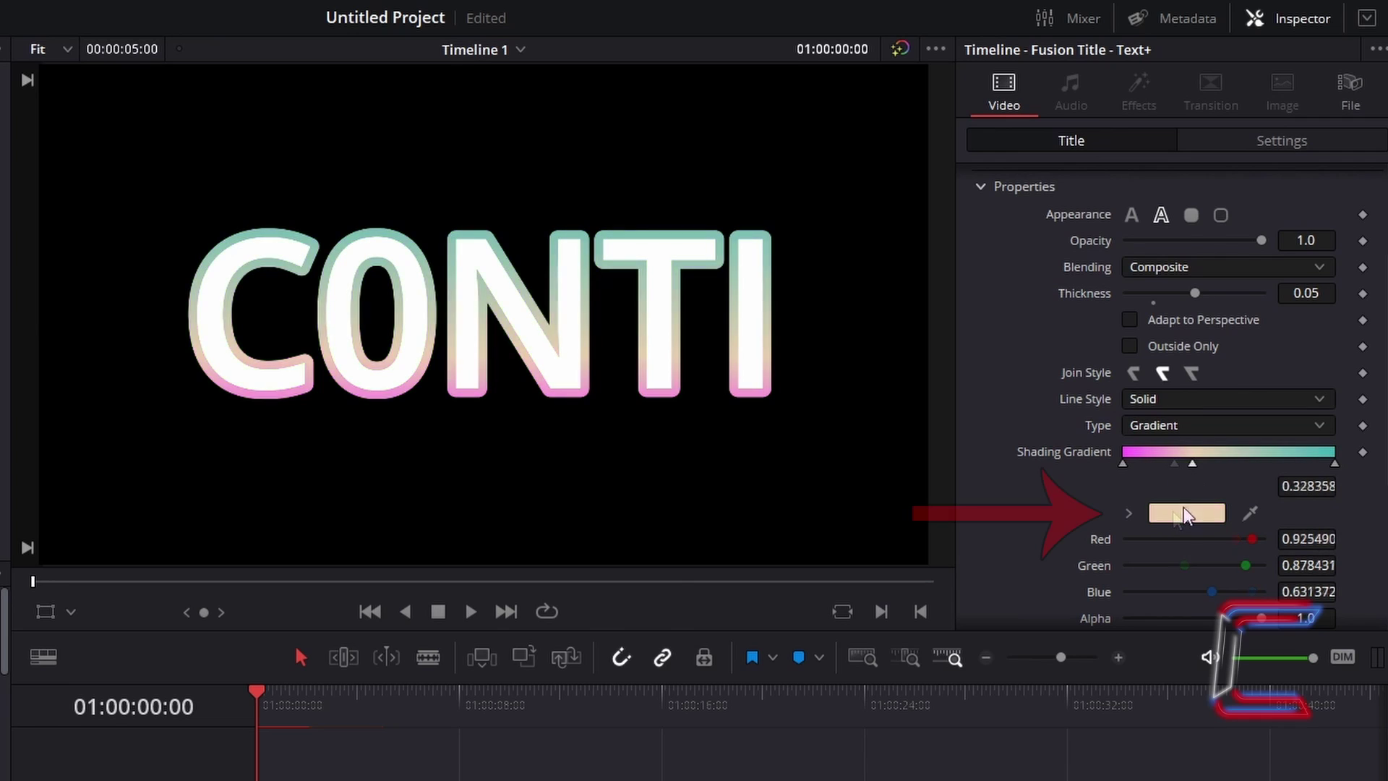
click(1182, 511)
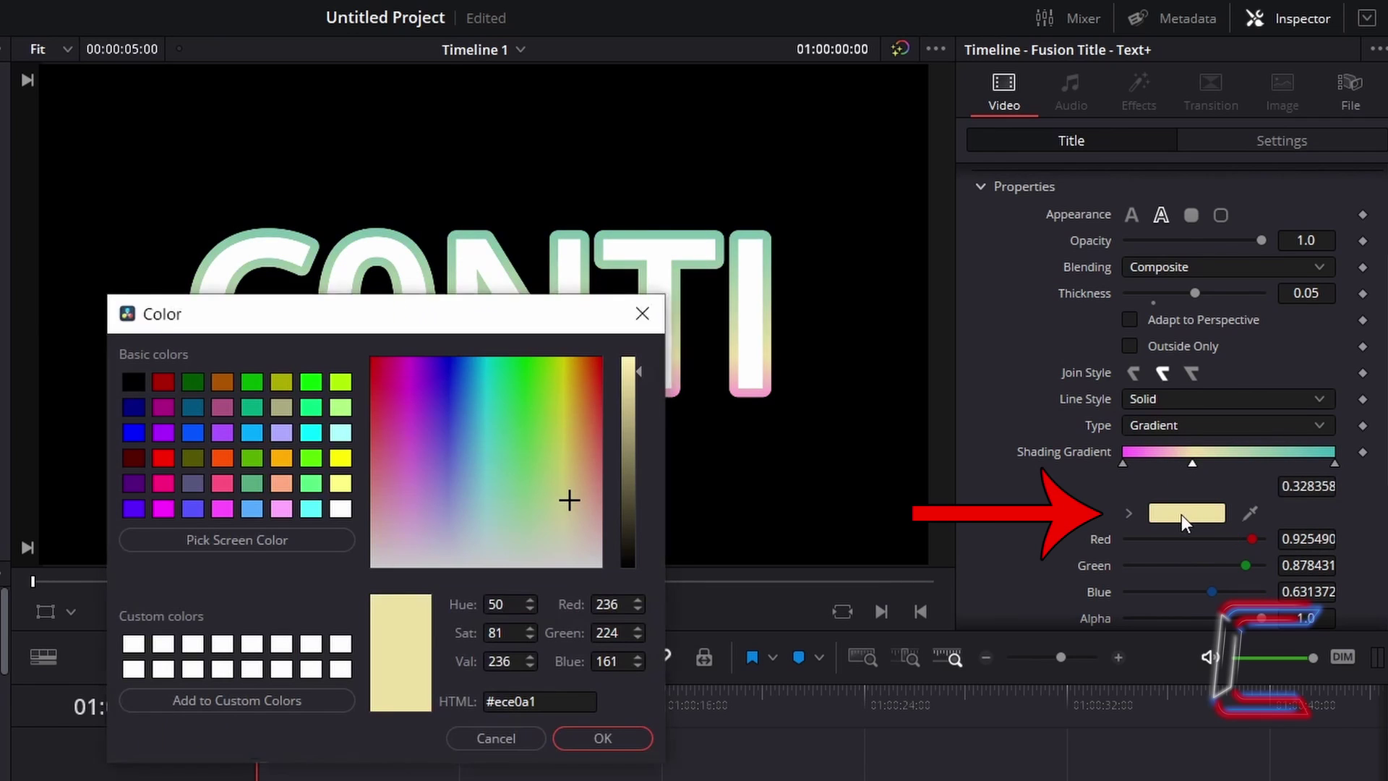
click(164, 381)
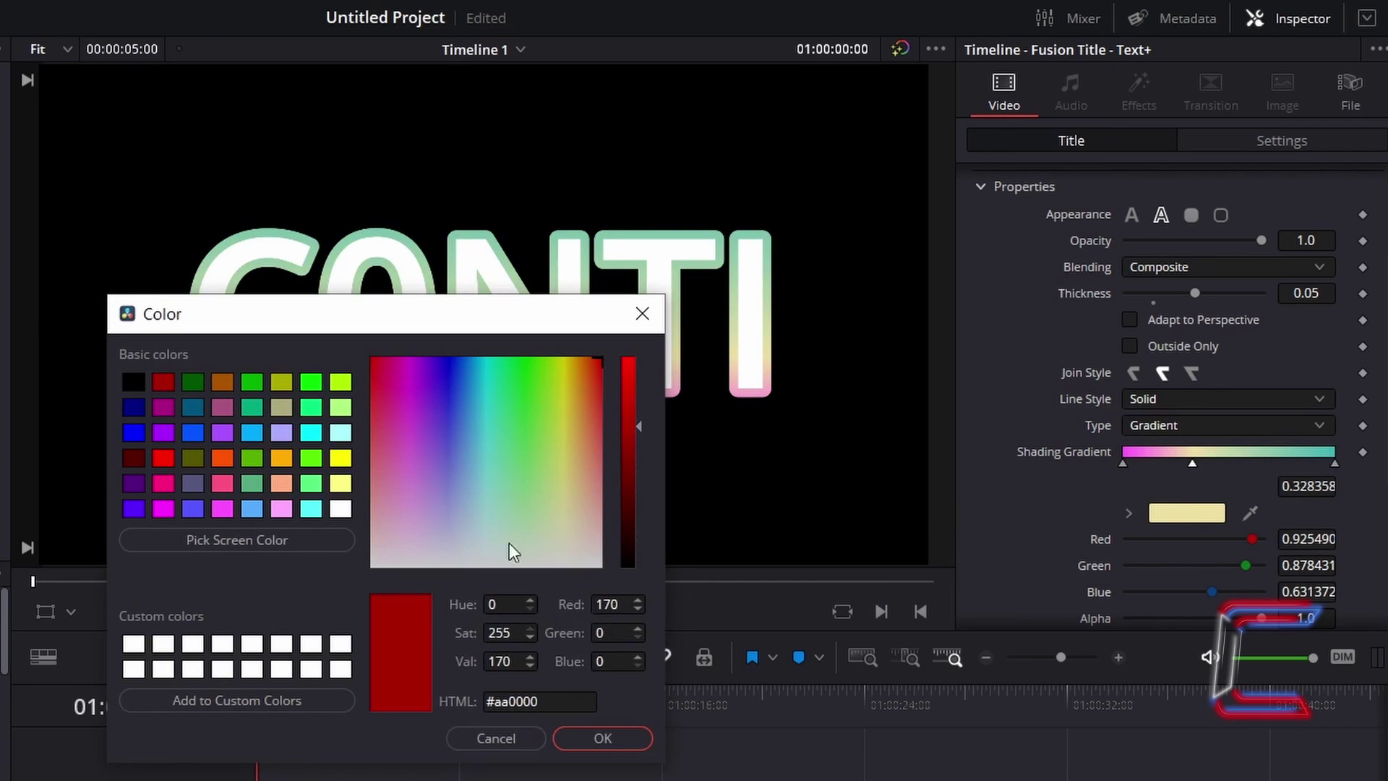
click(596, 738)
mouse_move(1192, 469)
mouse_down()
mouse_move(1277, 462)
mouse_move(1147, 471)
mouse_move(1287, 480)
mouse_move(1184, 483)
mouse_move(1203, 488)
mouse_move(1296, 479)
mouse_move(1195, 480)
mouse_up()
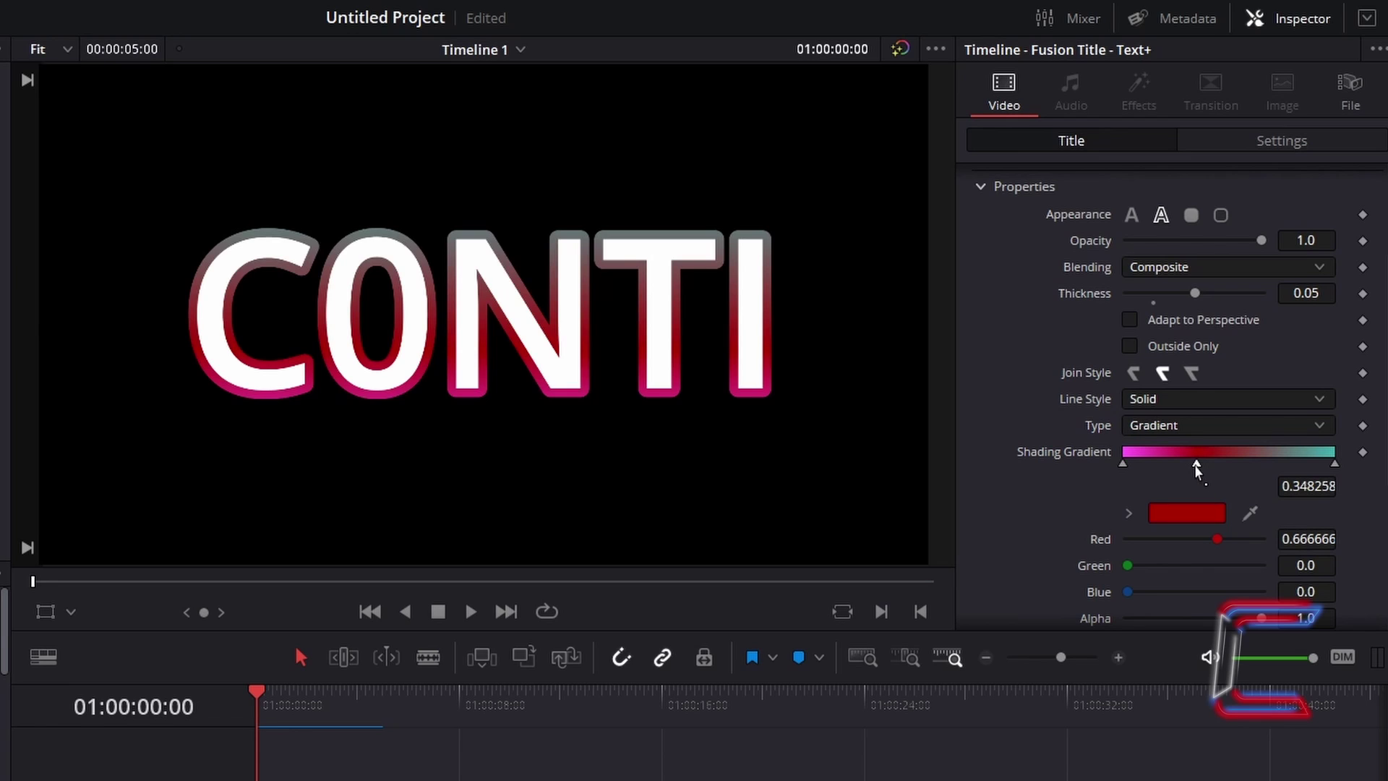
drag(1194, 466, 1196, 431)
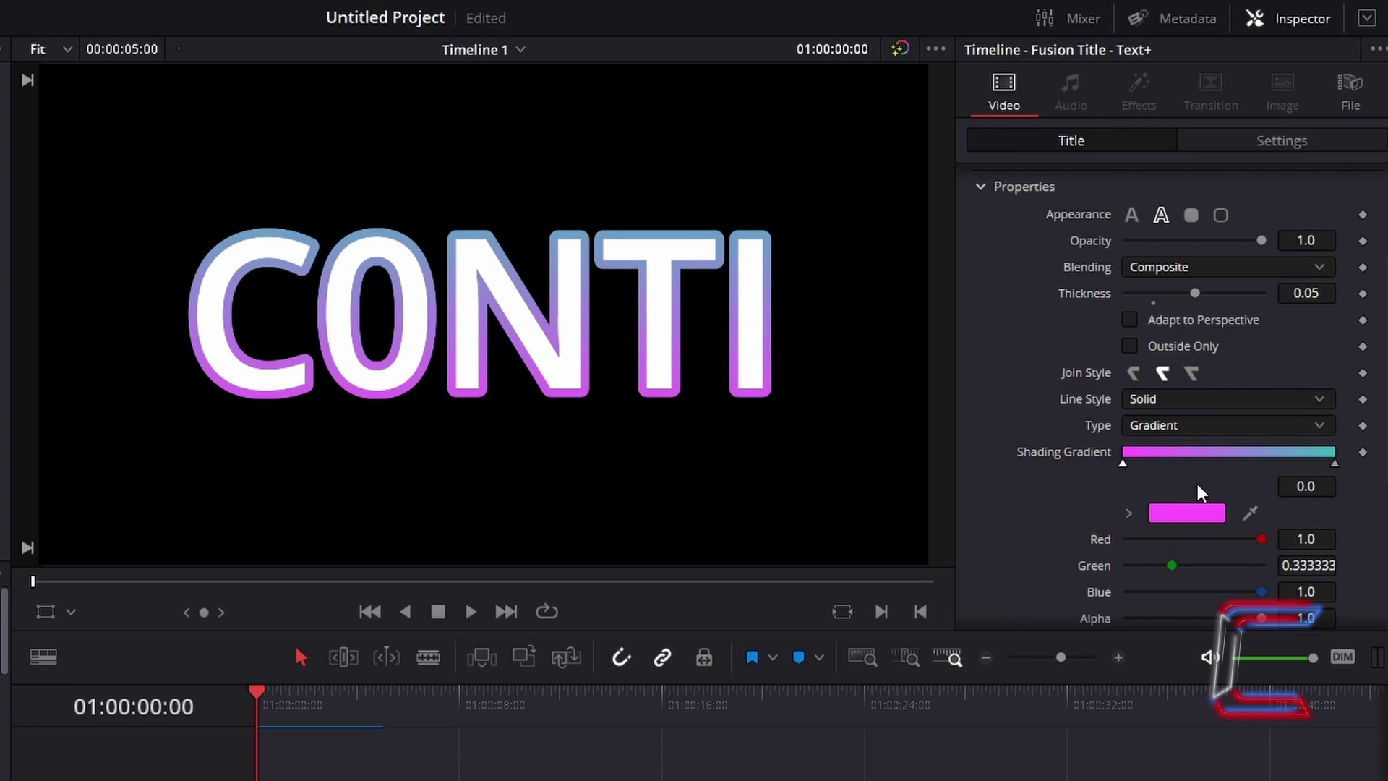
- Rotate the gradient's Mapping Angle and drag Mapping Size down to 0.00001 for a hard split
scroll(1197, 484, down, 5)
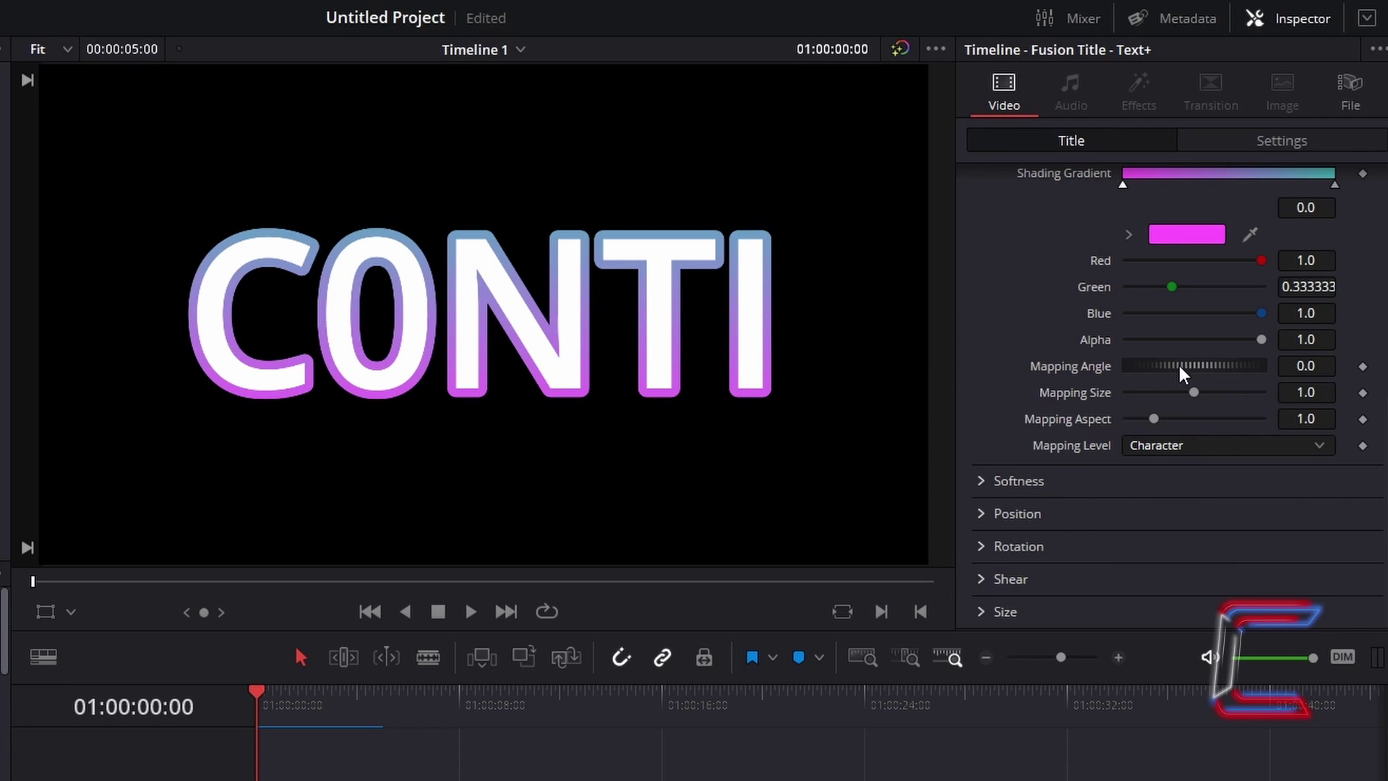
mouse_move(1180, 367)
mouse_down()
mouse_move(1130, 359)
mouse_move(1268, 383)
mouse_move(1248, 367)
mouse_move(1122, 363)
mouse_move(1179, 365)
mouse_up()
drag(1192, 393, 1103, 375)
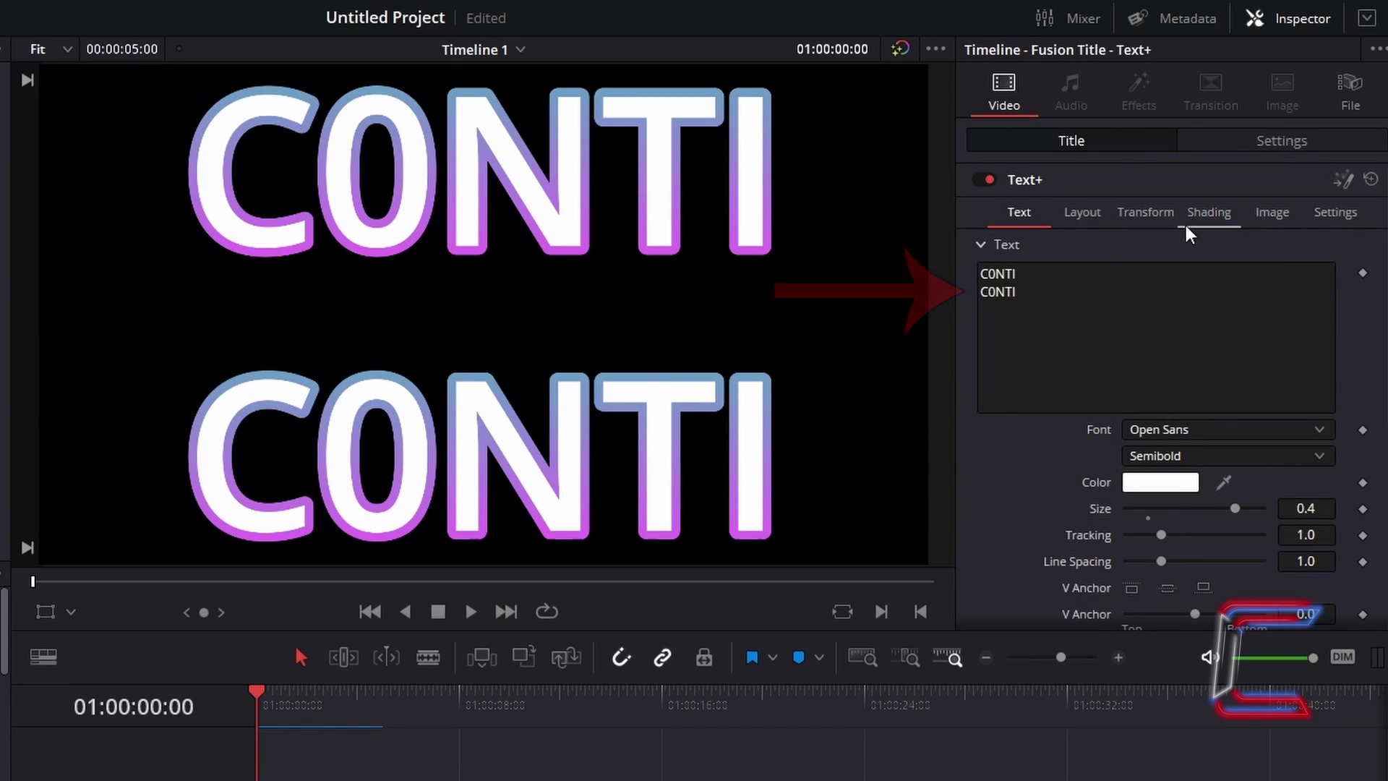
- Try Text and Full Image gradient mapping levels, rotating the Mapping Angle for each
click(1232, 225)
scroll(1259, 302, down, 5)
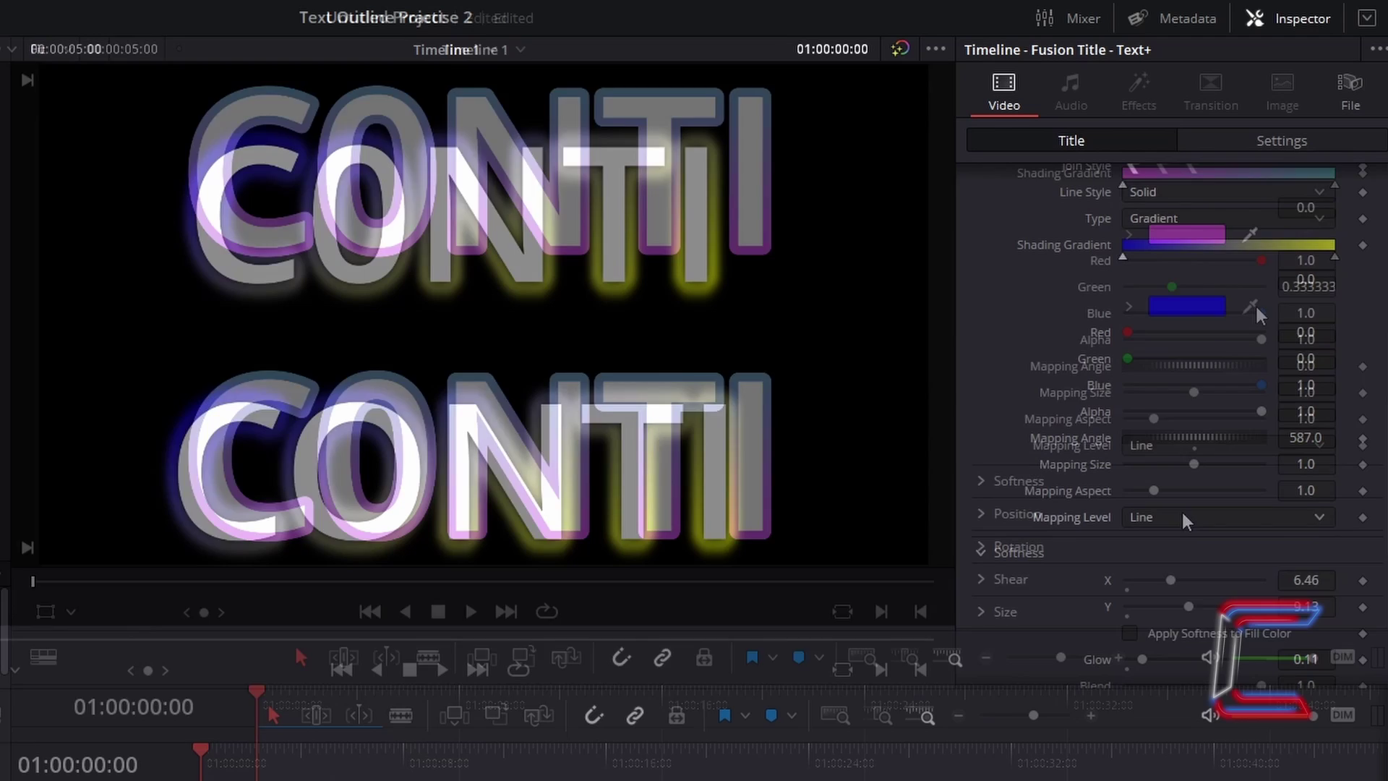
click(1164, 565)
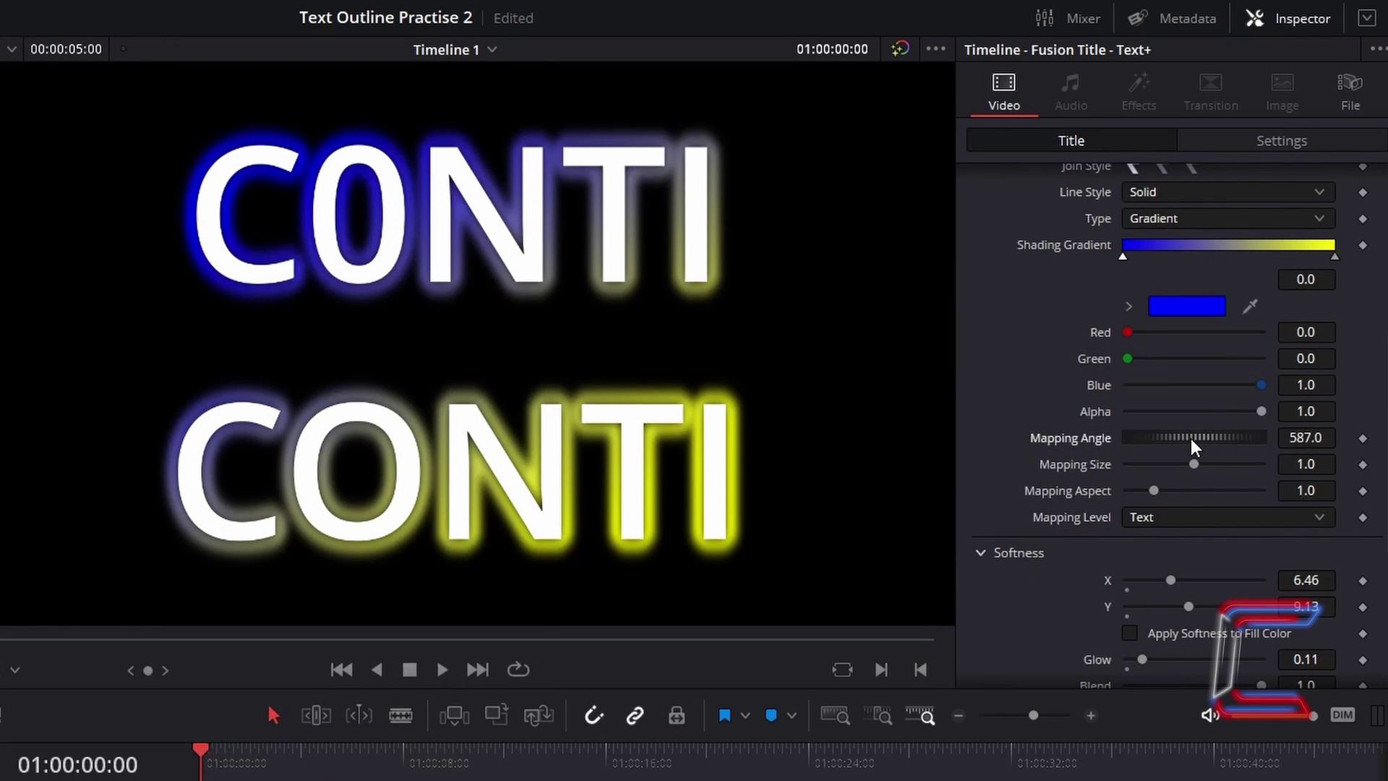
drag(1191, 438, 1333, 431)
click(1164, 515)
click(1164, 548)
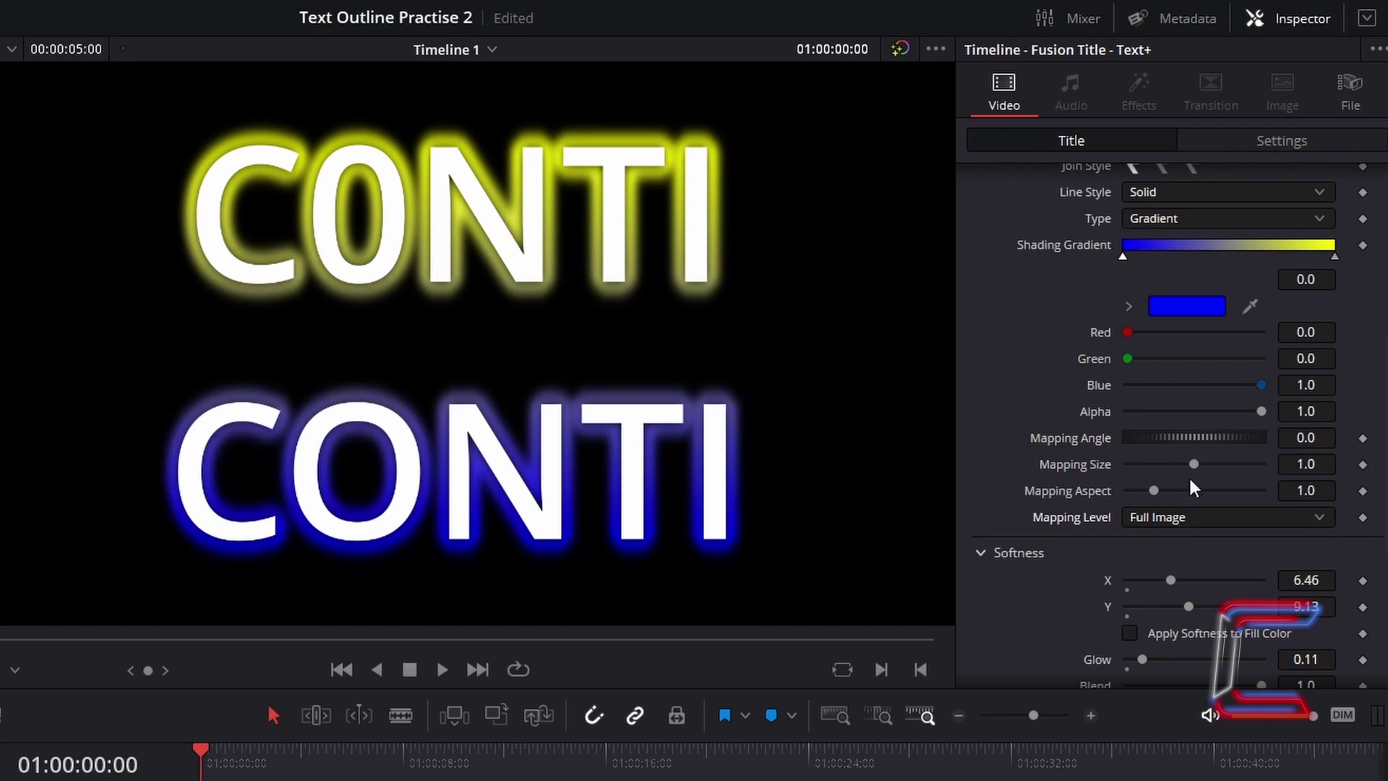
drag(1195, 435, 1334, 447)
- Try Line mapping with new angles, then settle on Character mapping with Mapping Size back at 1.0
click(1209, 519)
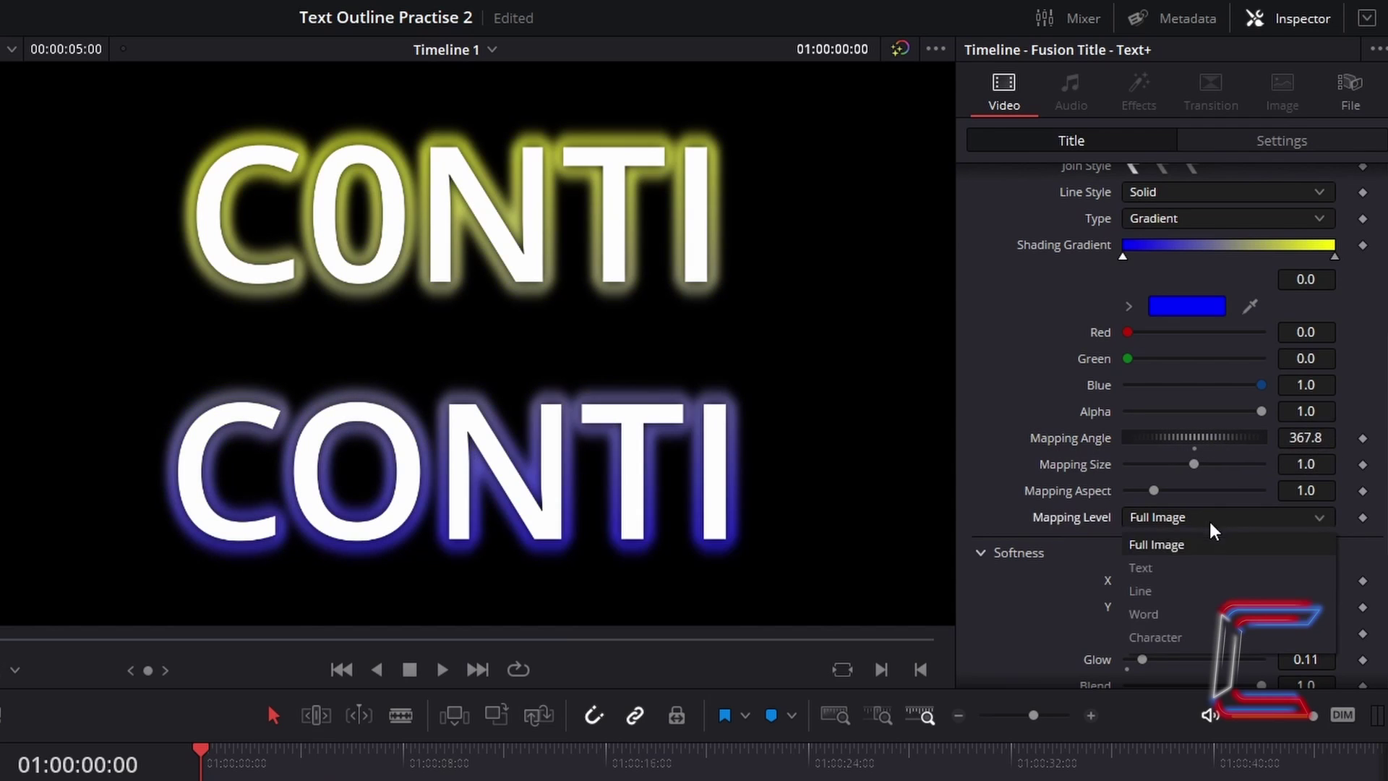
click(1173, 584)
drag(1201, 437, 1335, 438)
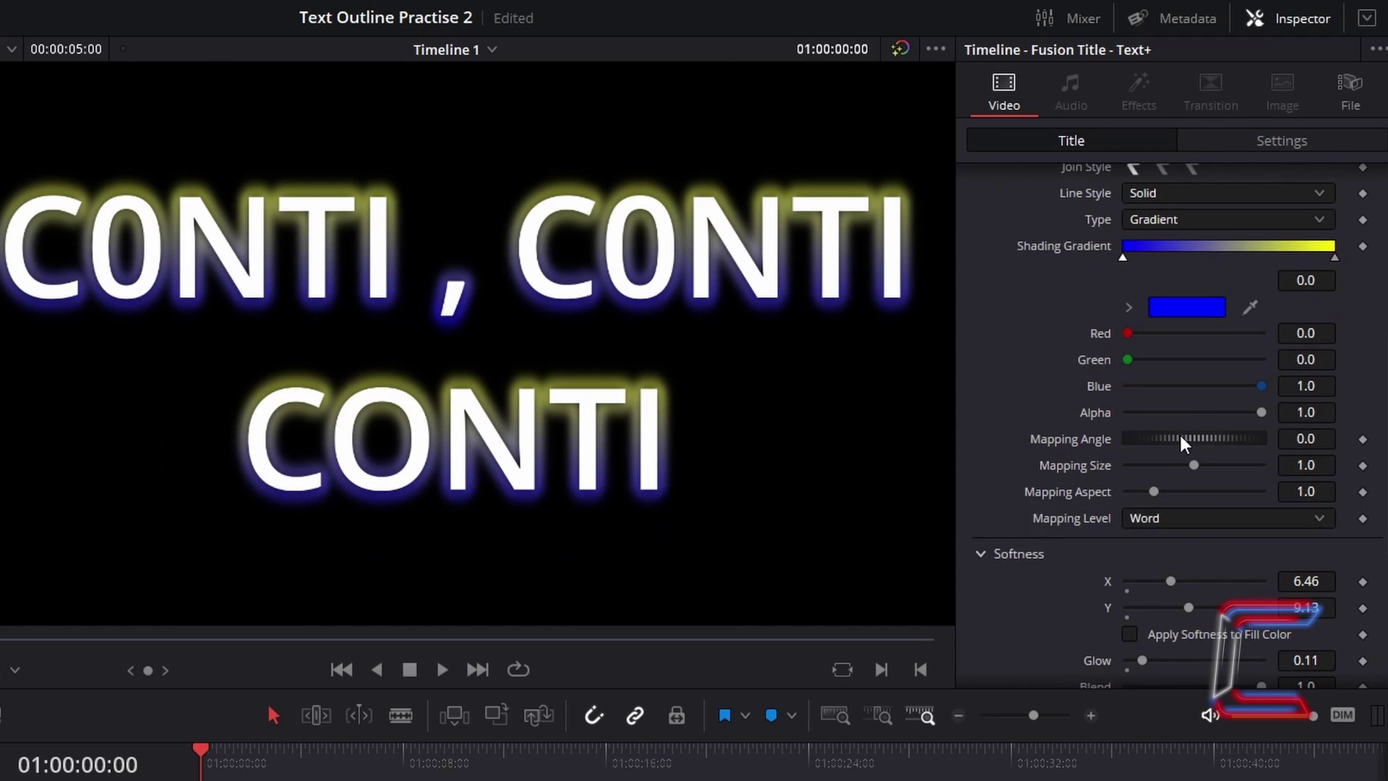
drag(1180, 437, 1225, 442)
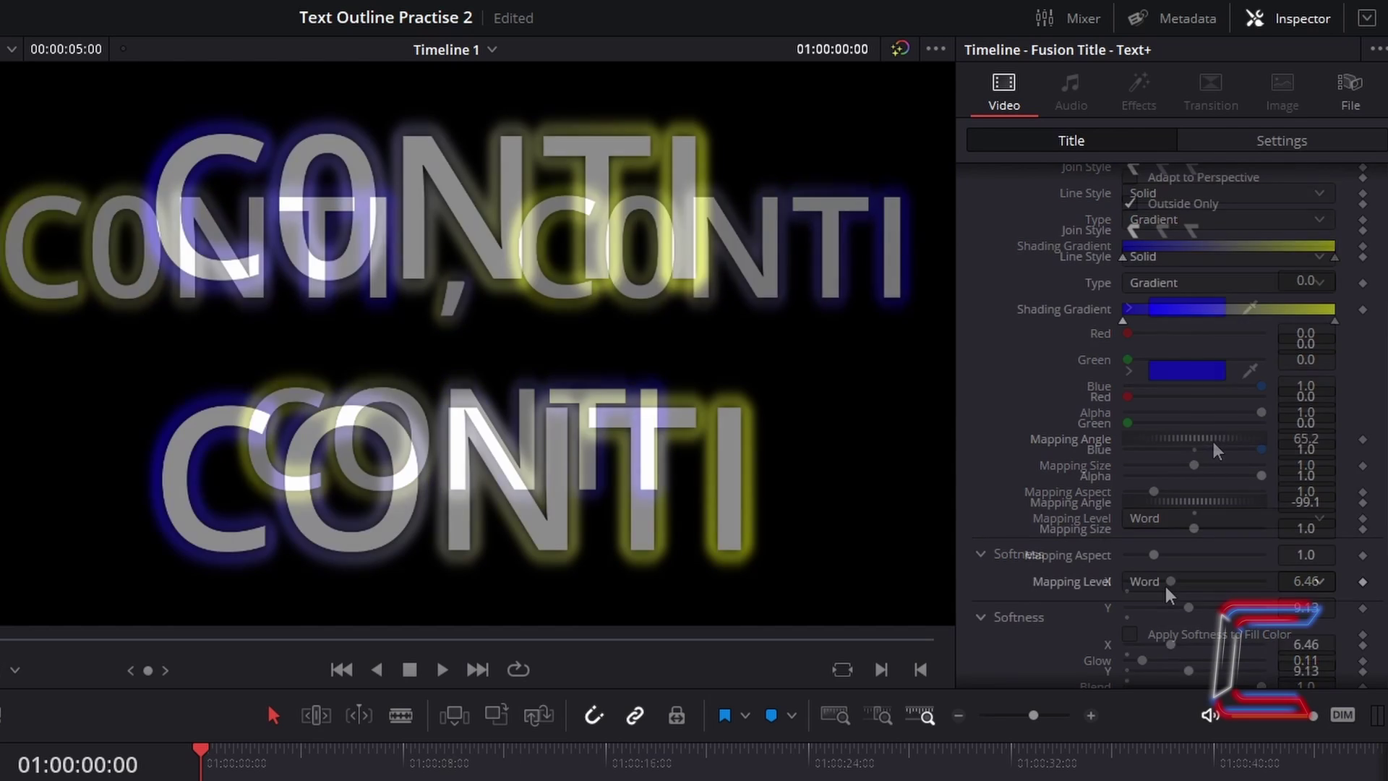
click(1176, 700)
scroll(1195, 396, down, 1)
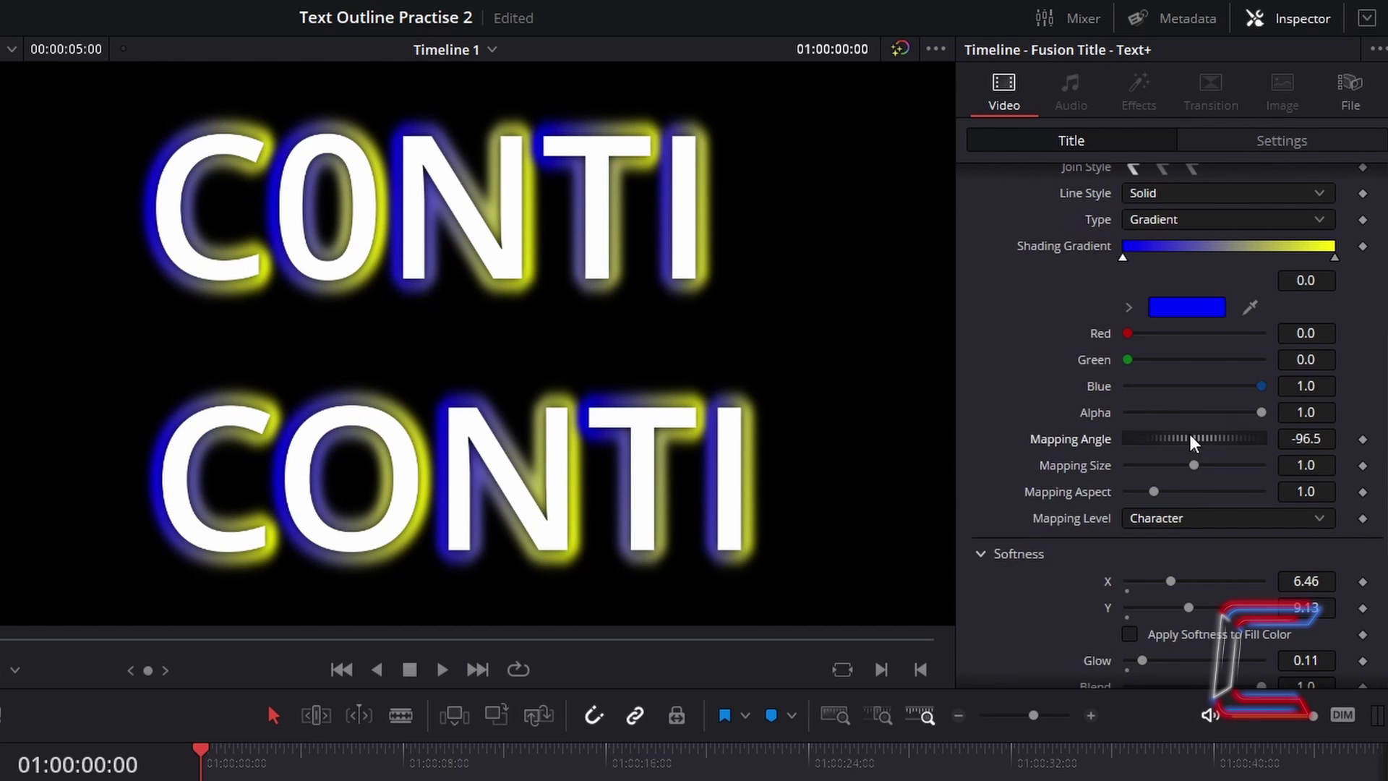
mouse_move(1189, 431)
mouse_down()
mouse_move(1267, 458)
mouse_move(1187, 430)
mouse_up()
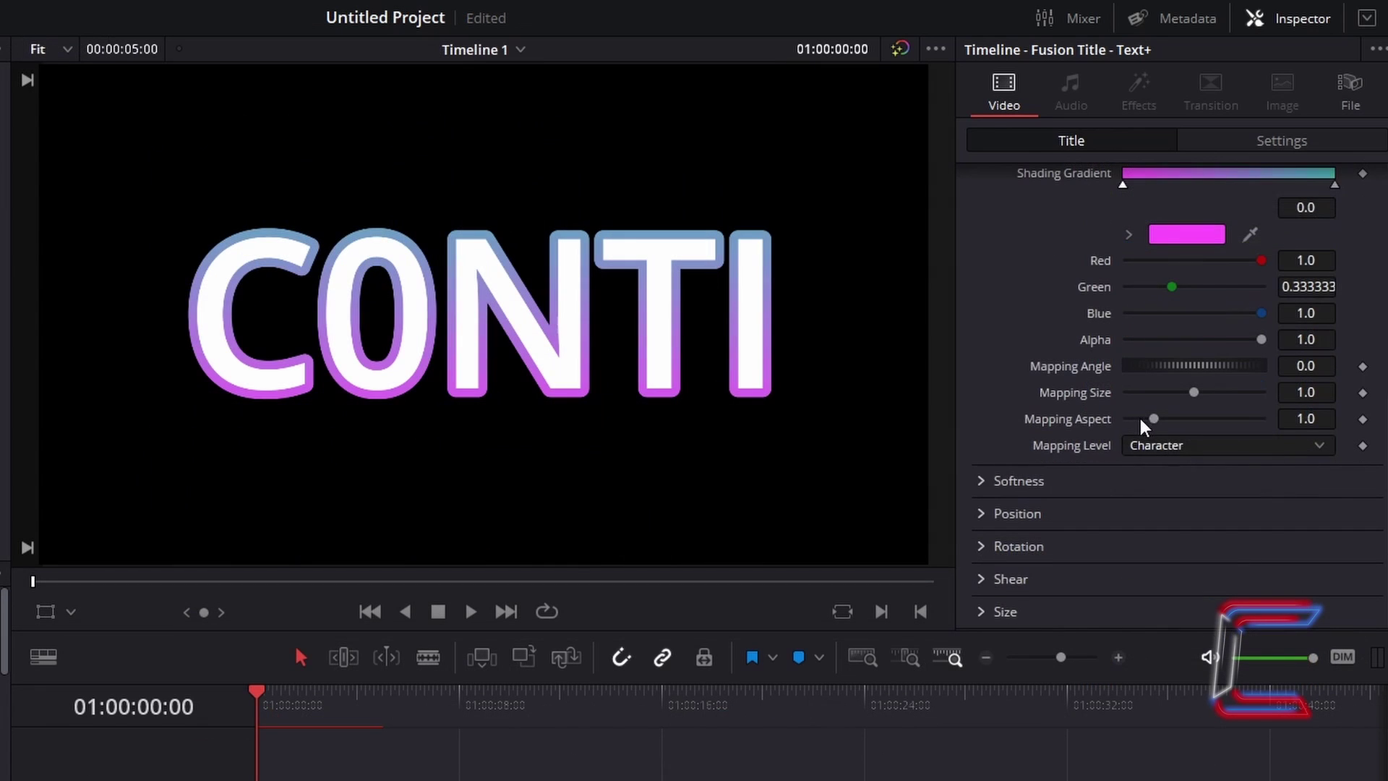
- Expand Softness and set X and Y to 20.0, Glow to 0.22, and lower Blend
click(981, 482)
scroll(1127, 379, down, 2)
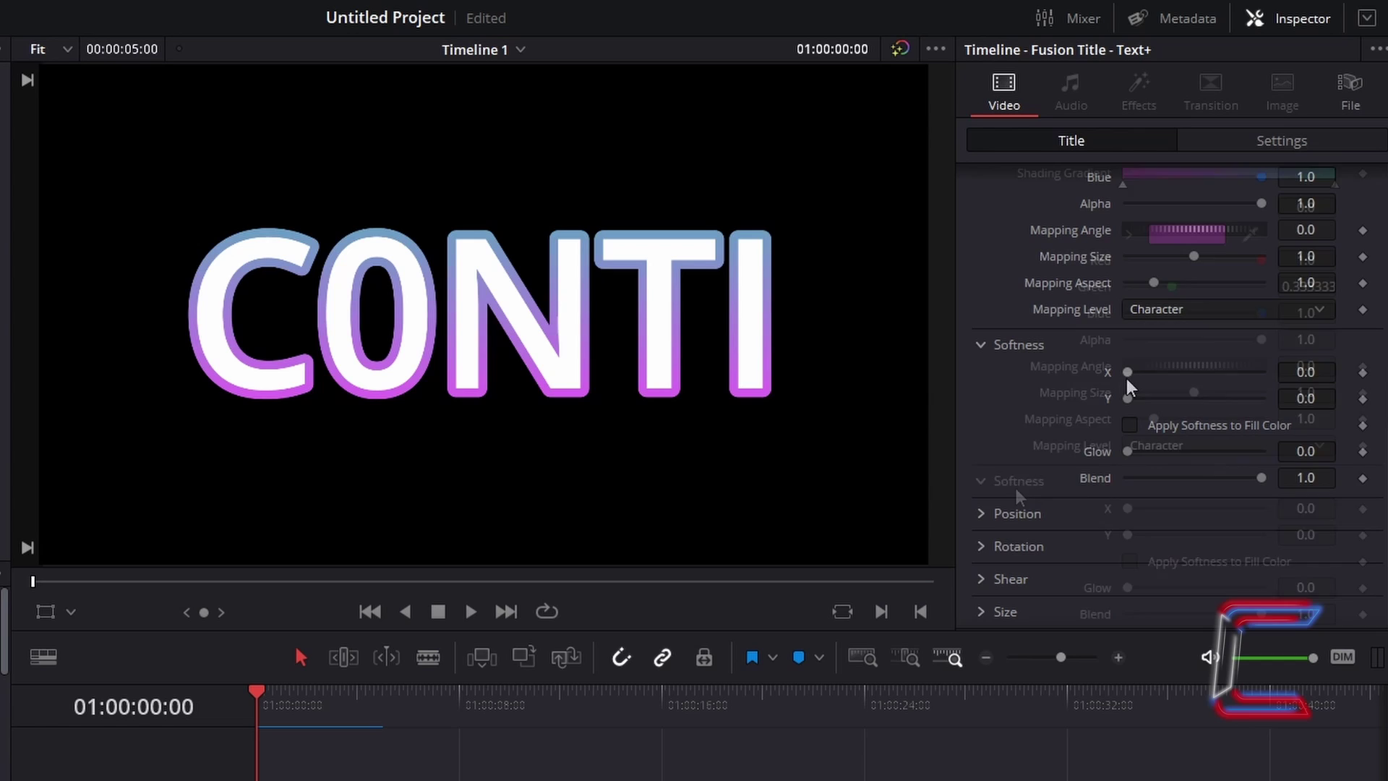
drag(1126, 375, 1268, 380)
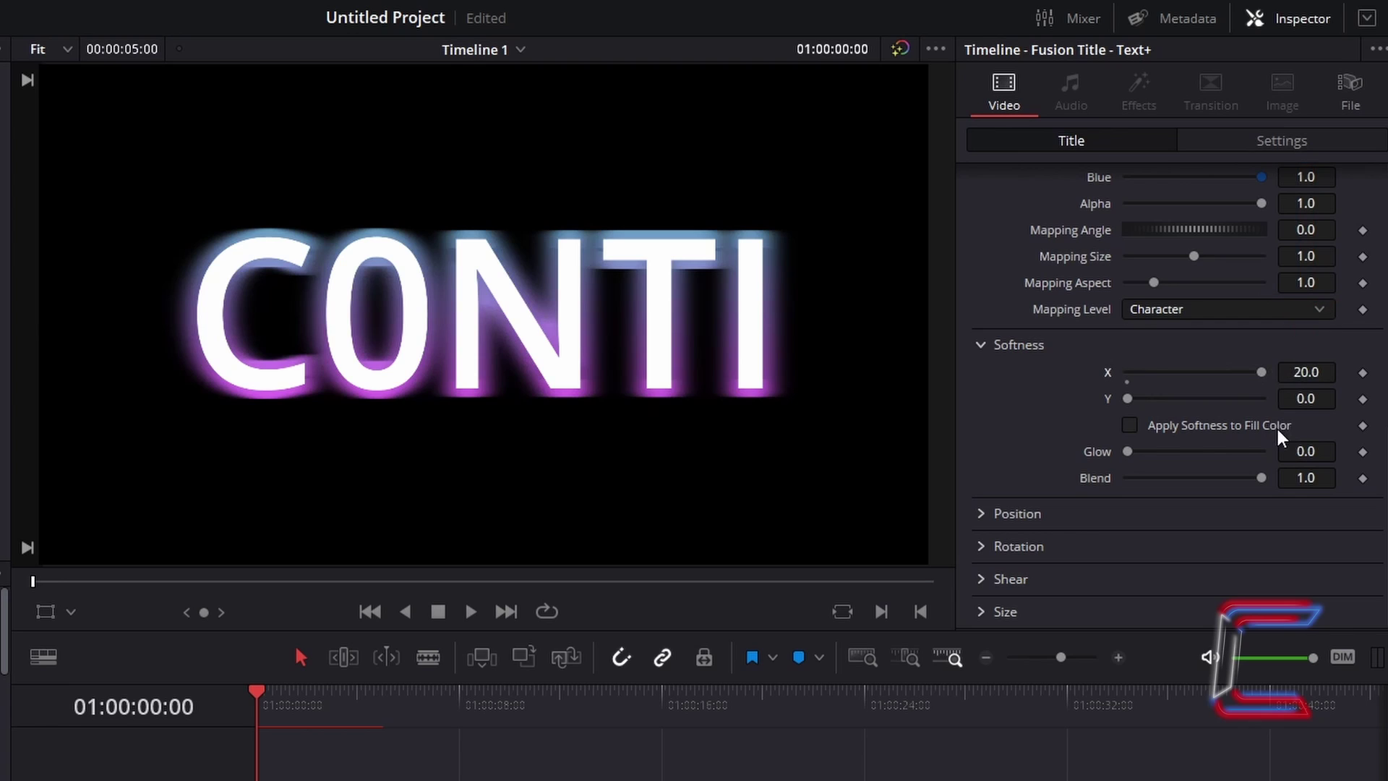
drag(1127, 398, 1291, 431)
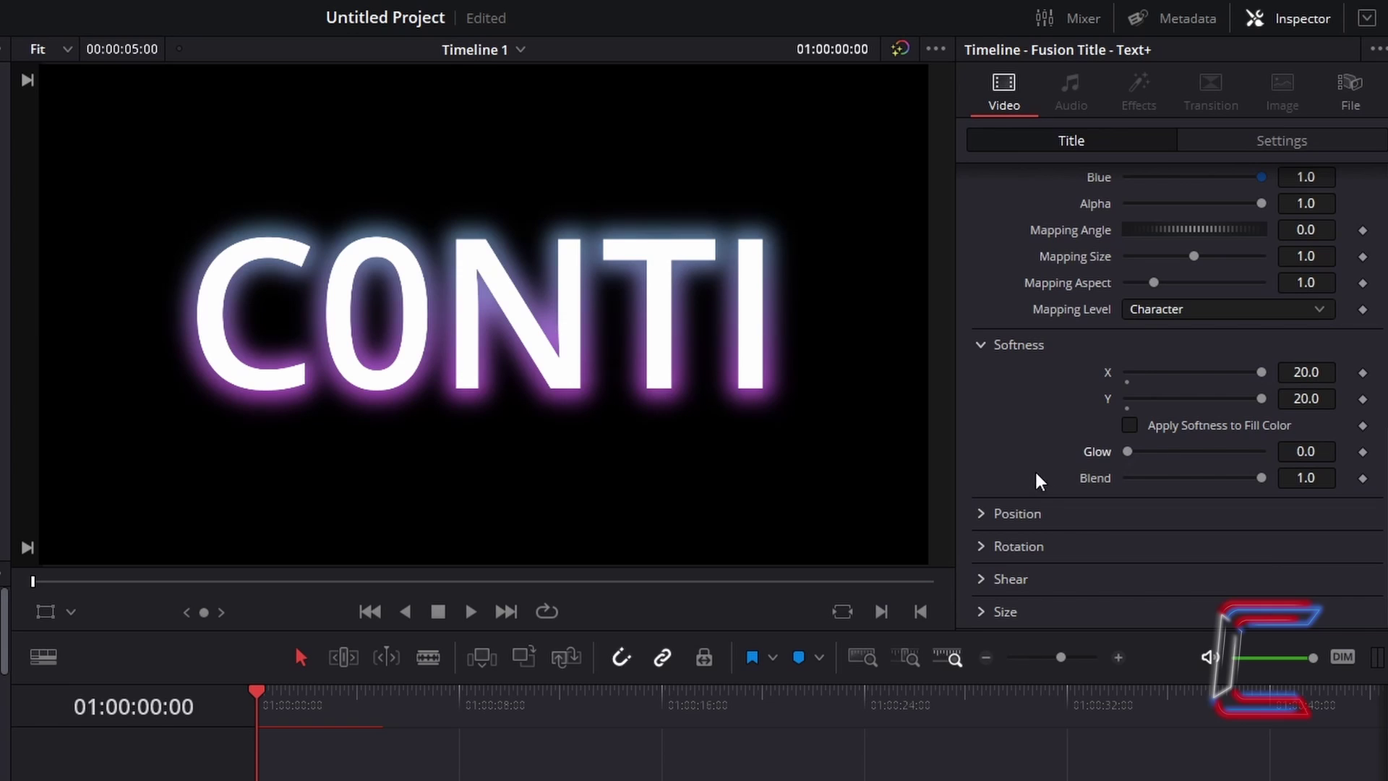
drag(1129, 454, 1157, 454)
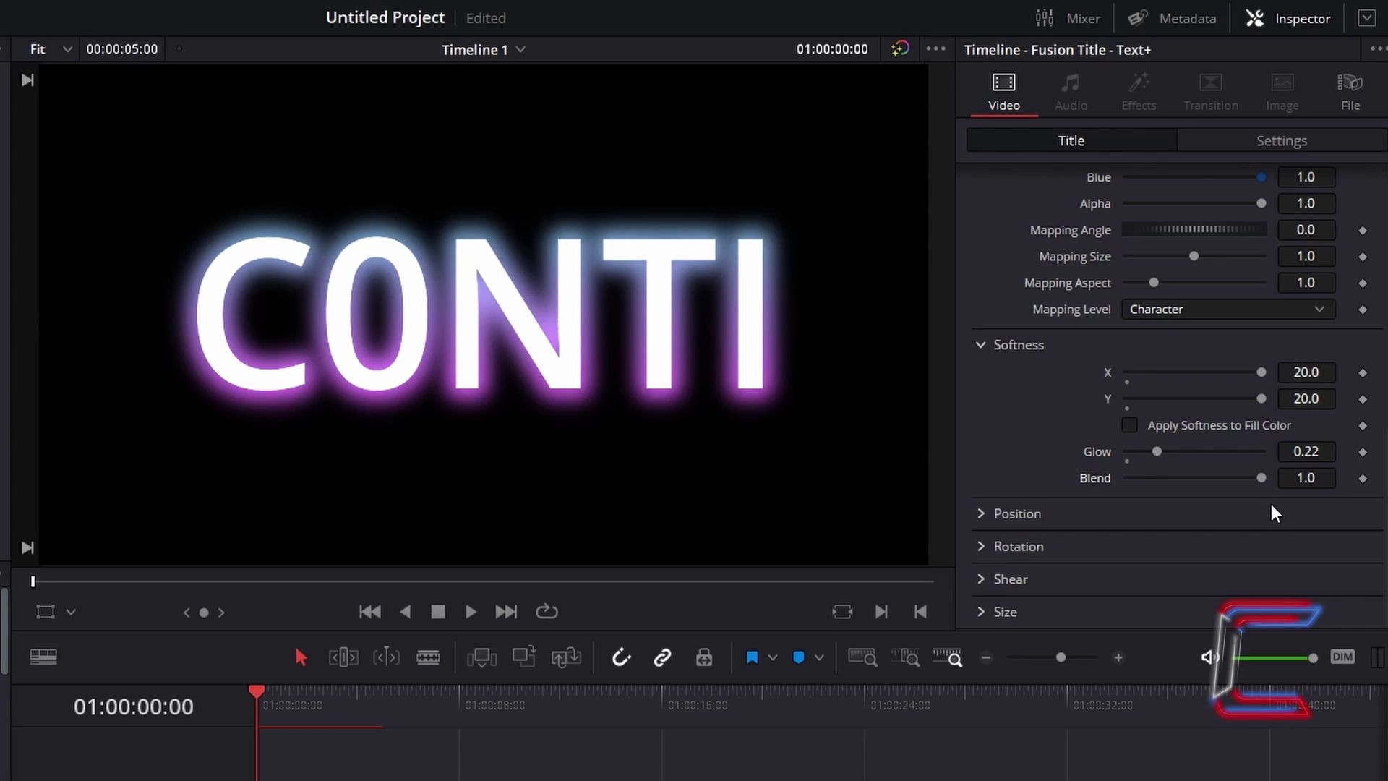
drag(1267, 482, 1159, 478)
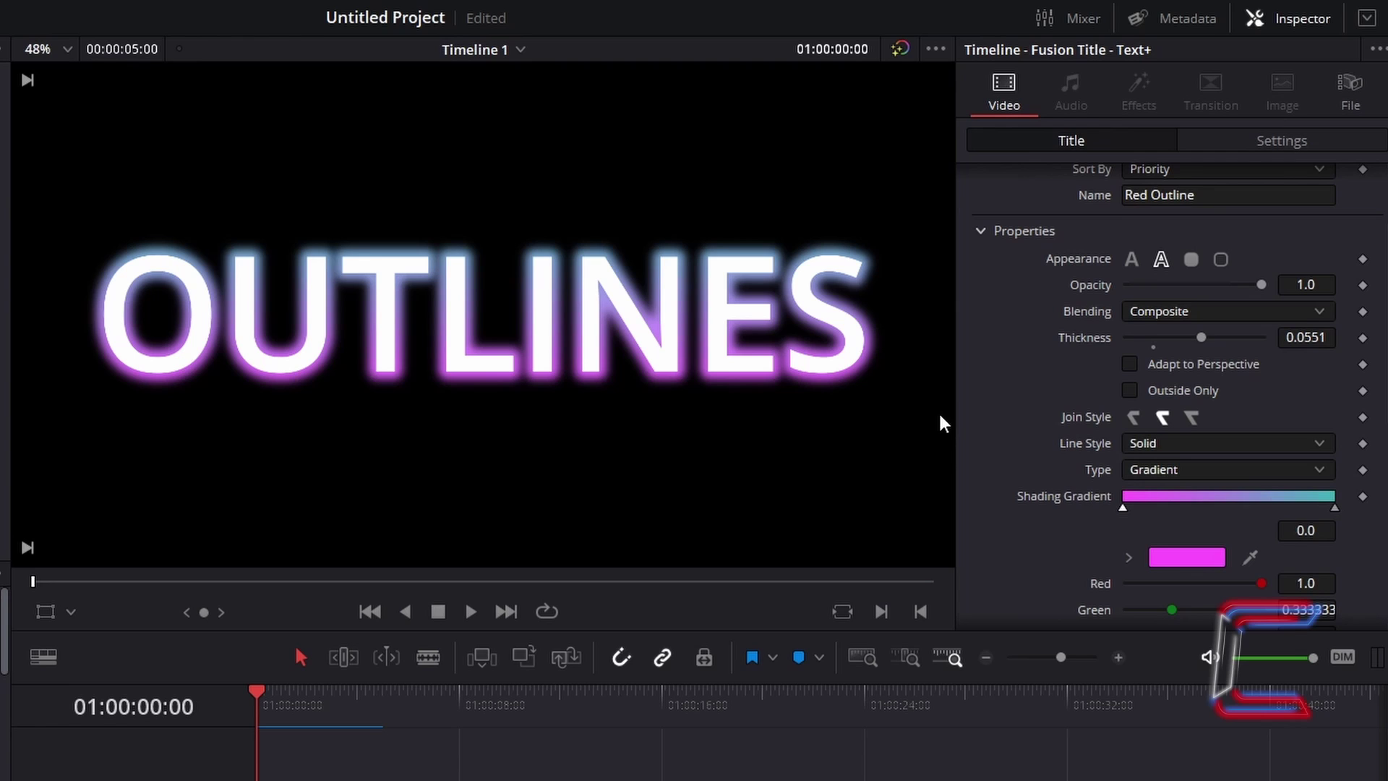
- Tick Outside Only so the glowing gradient outline sits only around the letters
click(1129, 391)
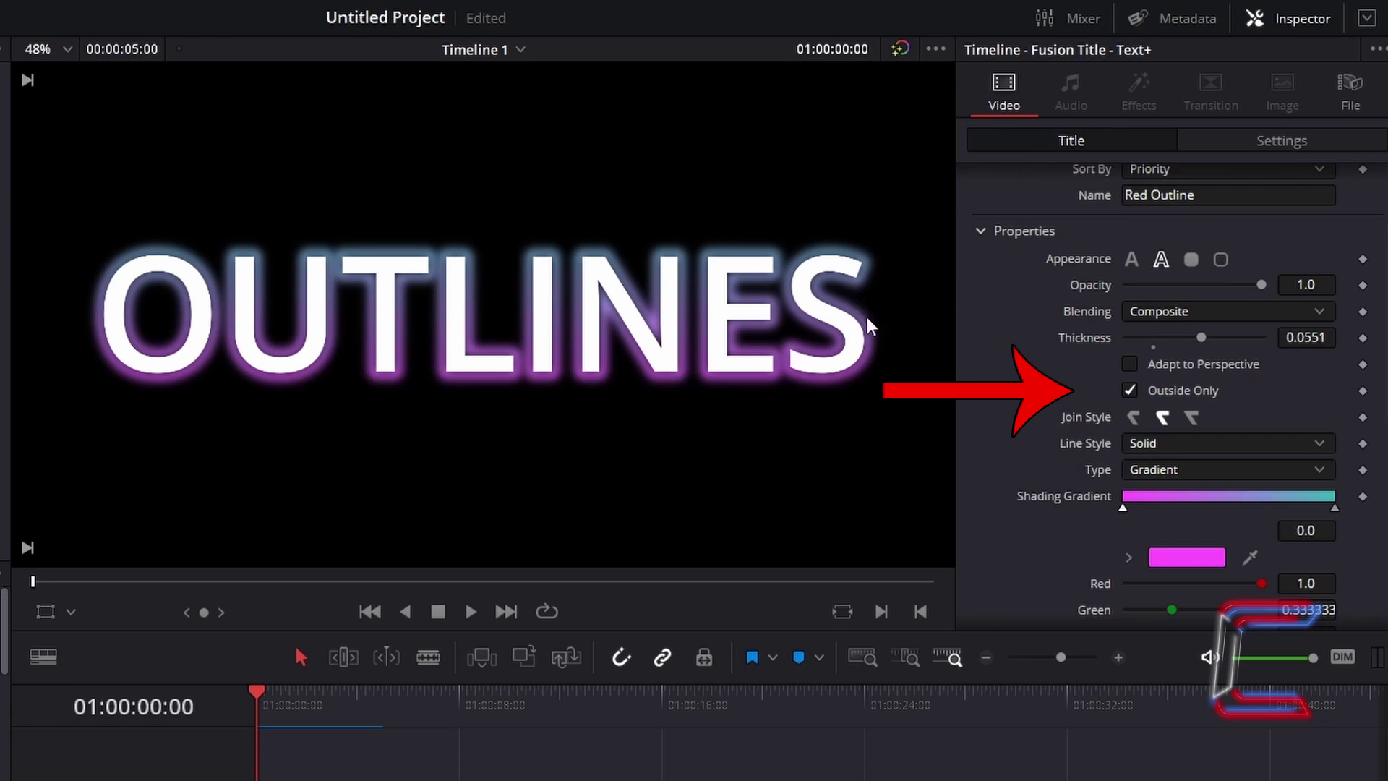